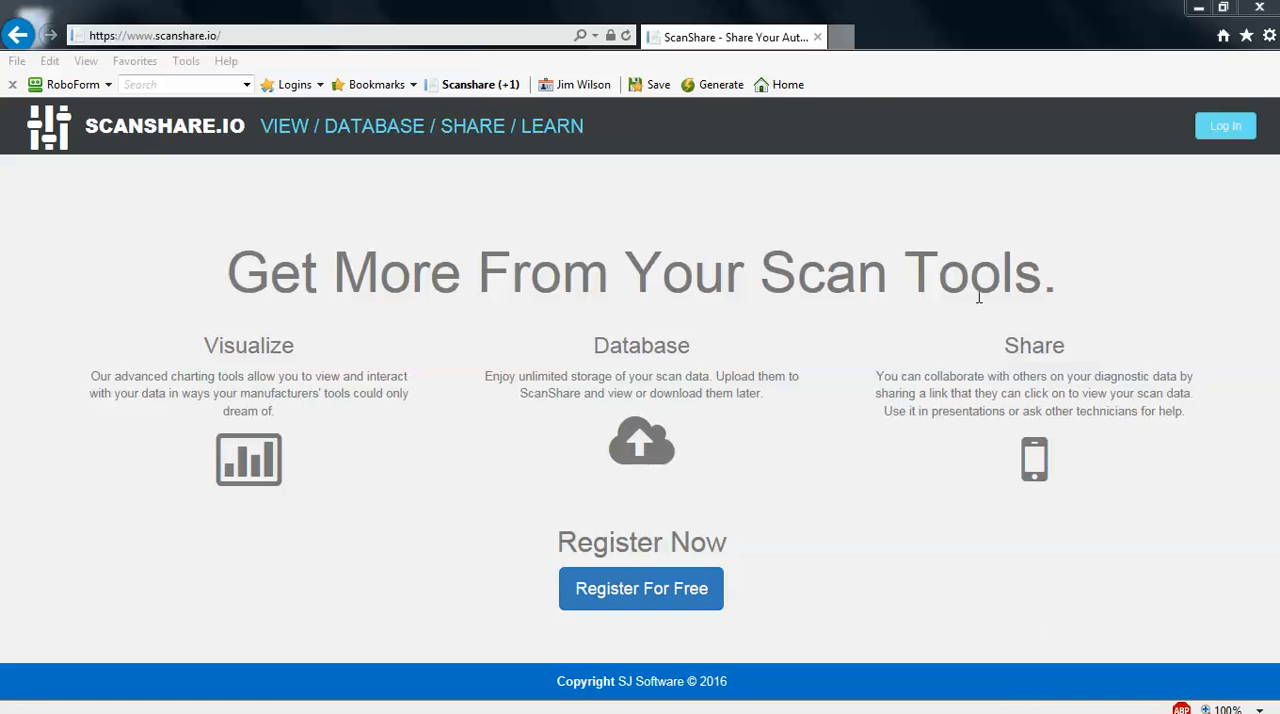
View the Java download page at java.com in a new tab and close that tab
{"action": "left_click", "coordinate": [841, 37]}
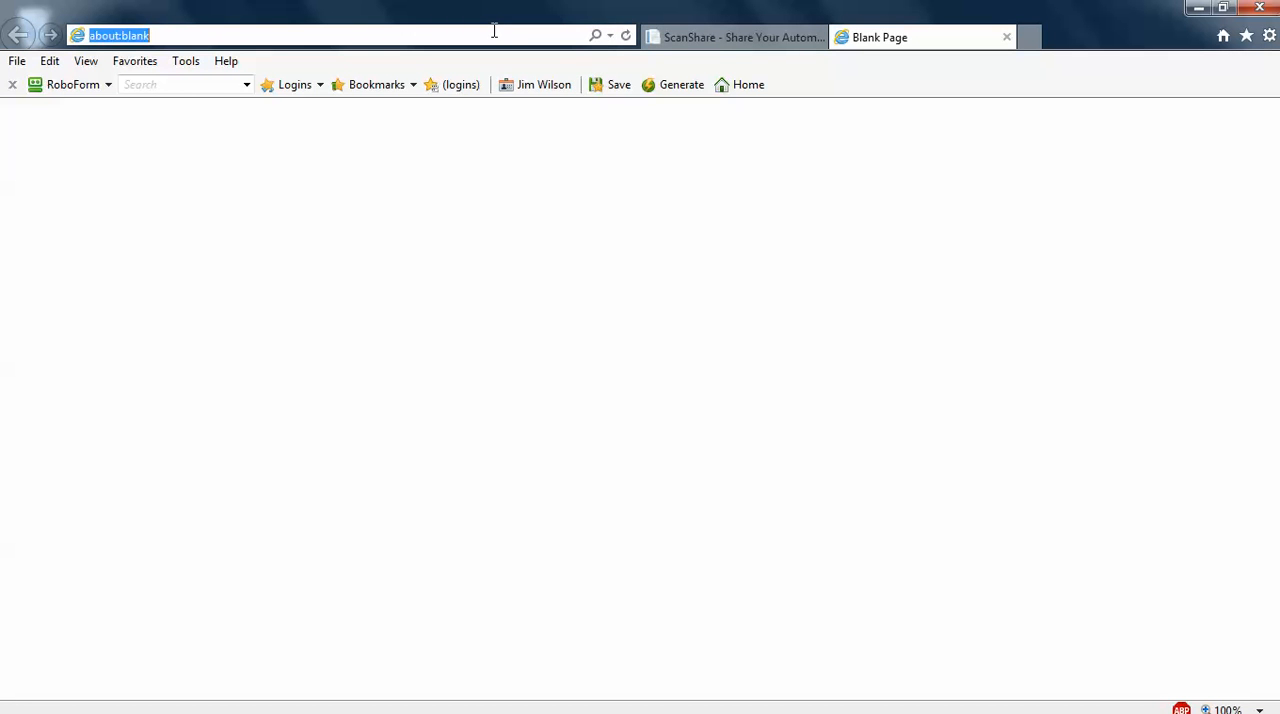
{"action": "type", "text": "java.com"}
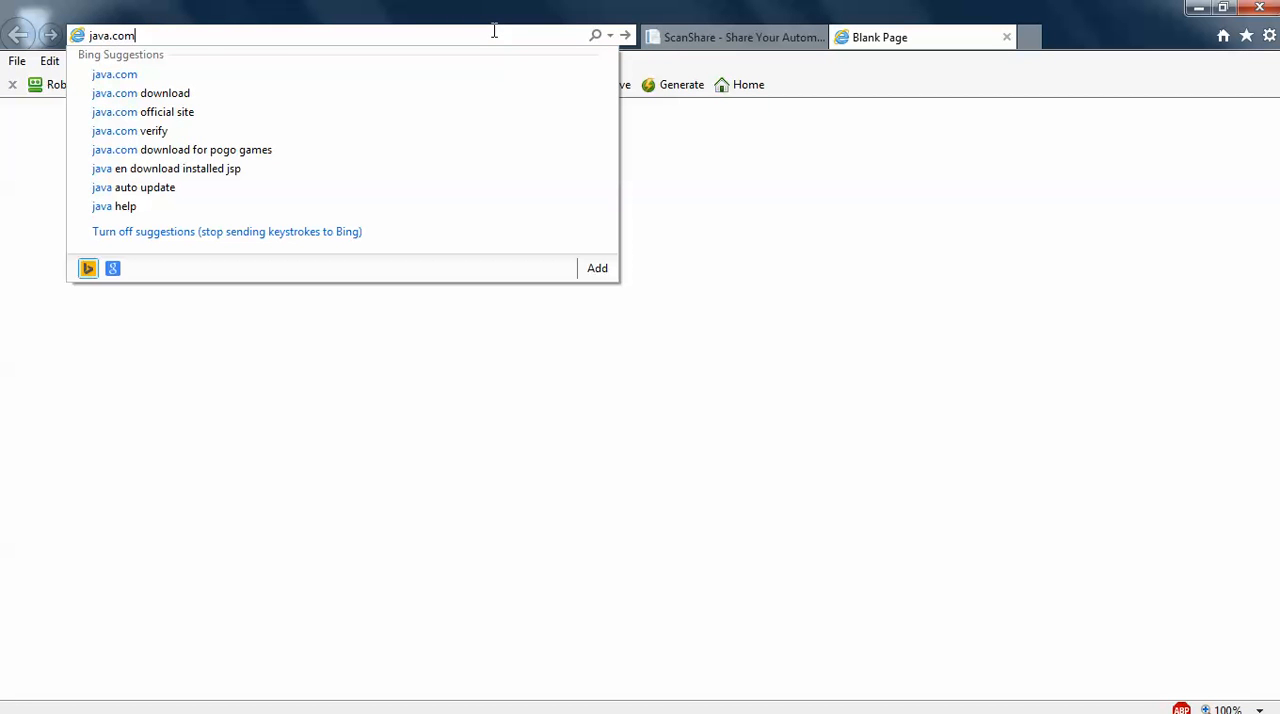
{"action": "key", "text": "Return"}
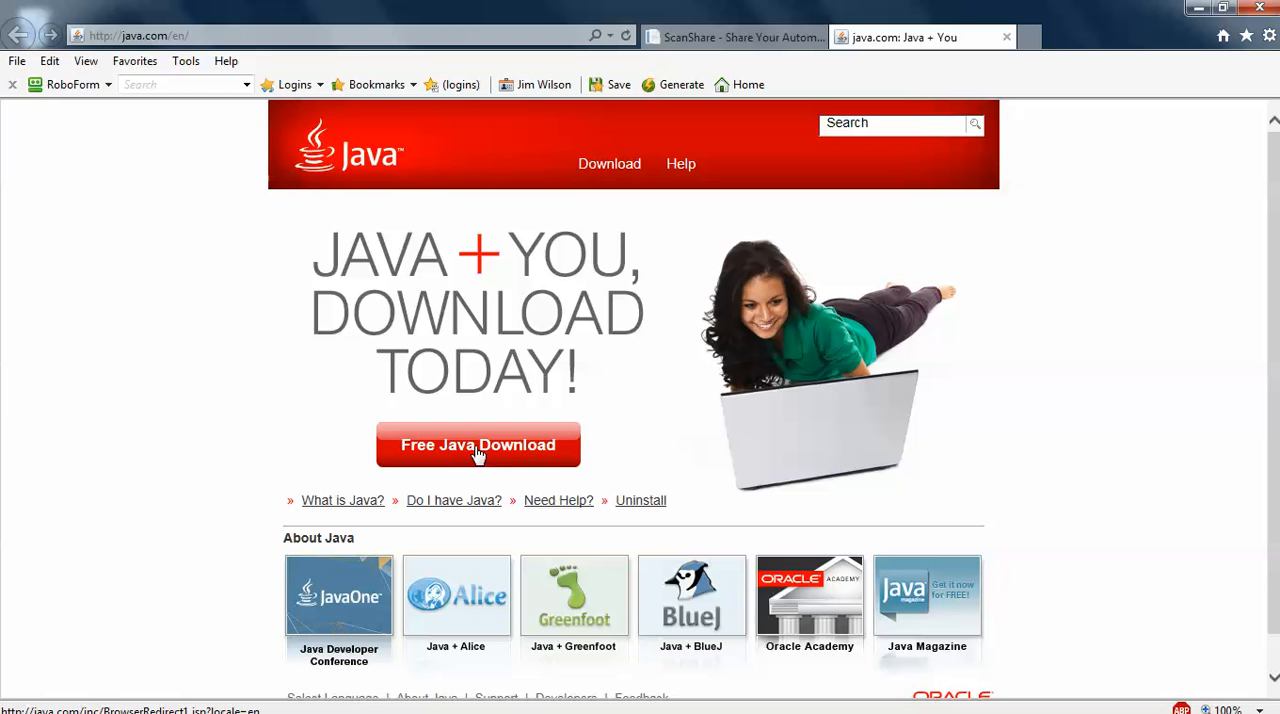
{"action": "left_click", "coordinate": [1007, 38]}
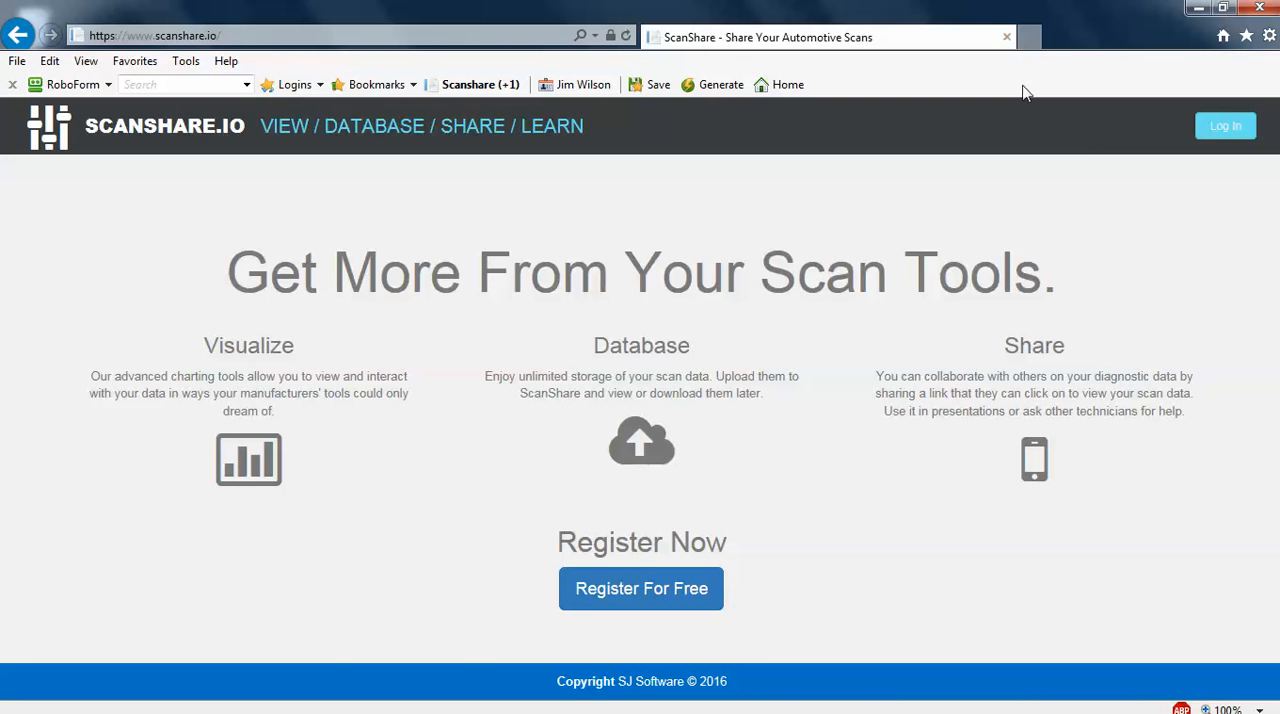
Log in to ScanShare and open the P0171 case study for the 2012 Chevrolet Cruze
{"action": "left_click", "coordinate": [1225, 132]}
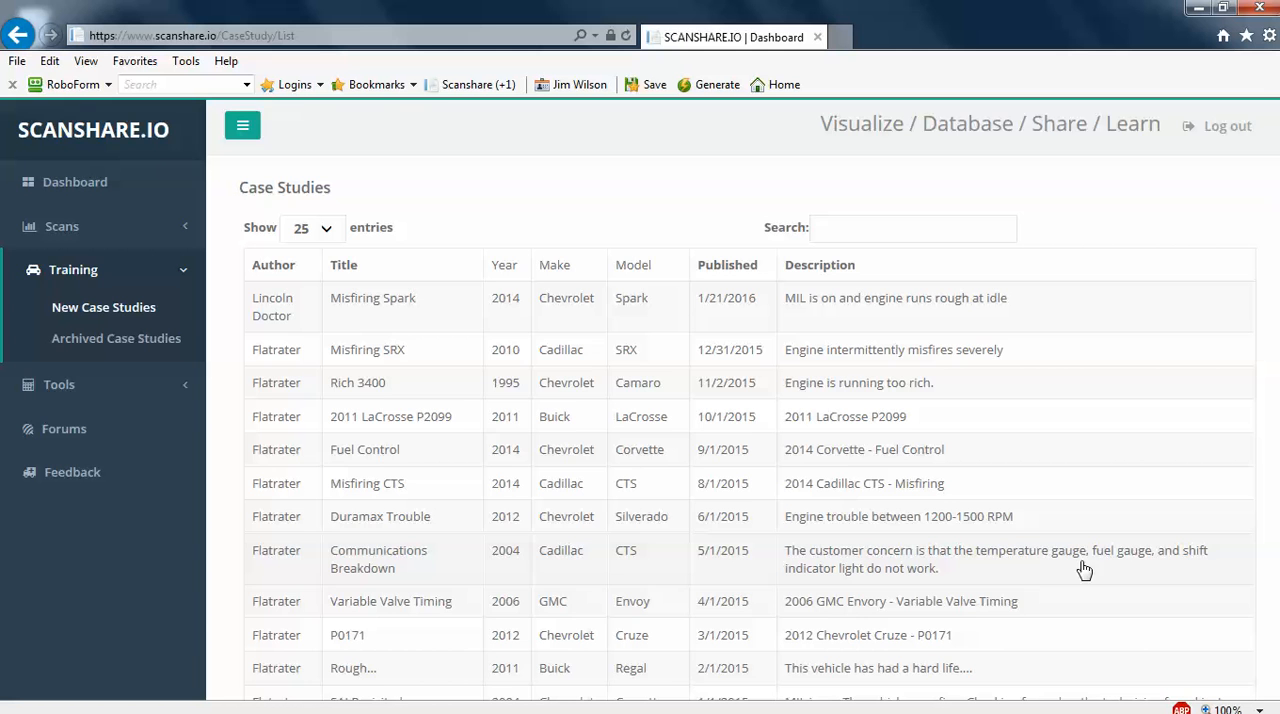
{"action": "left_click", "coordinate": [131, 345]}
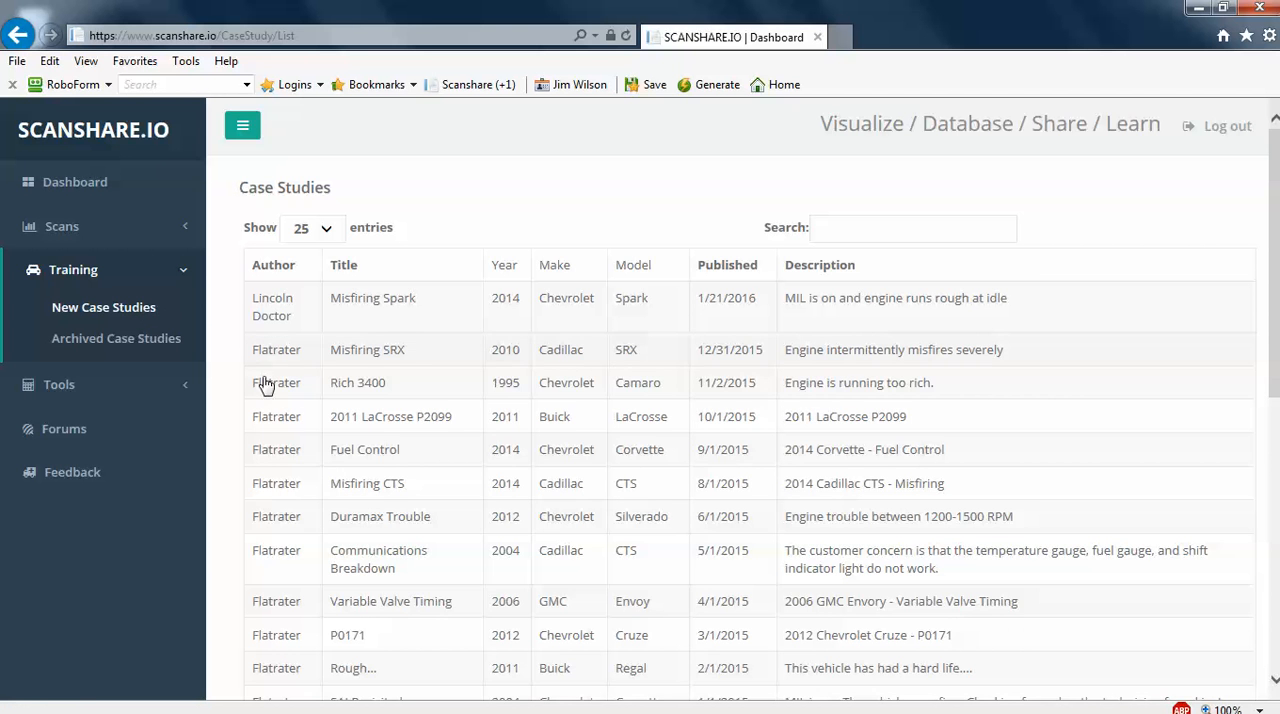
{"action": "left_click", "coordinate": [370, 640]}
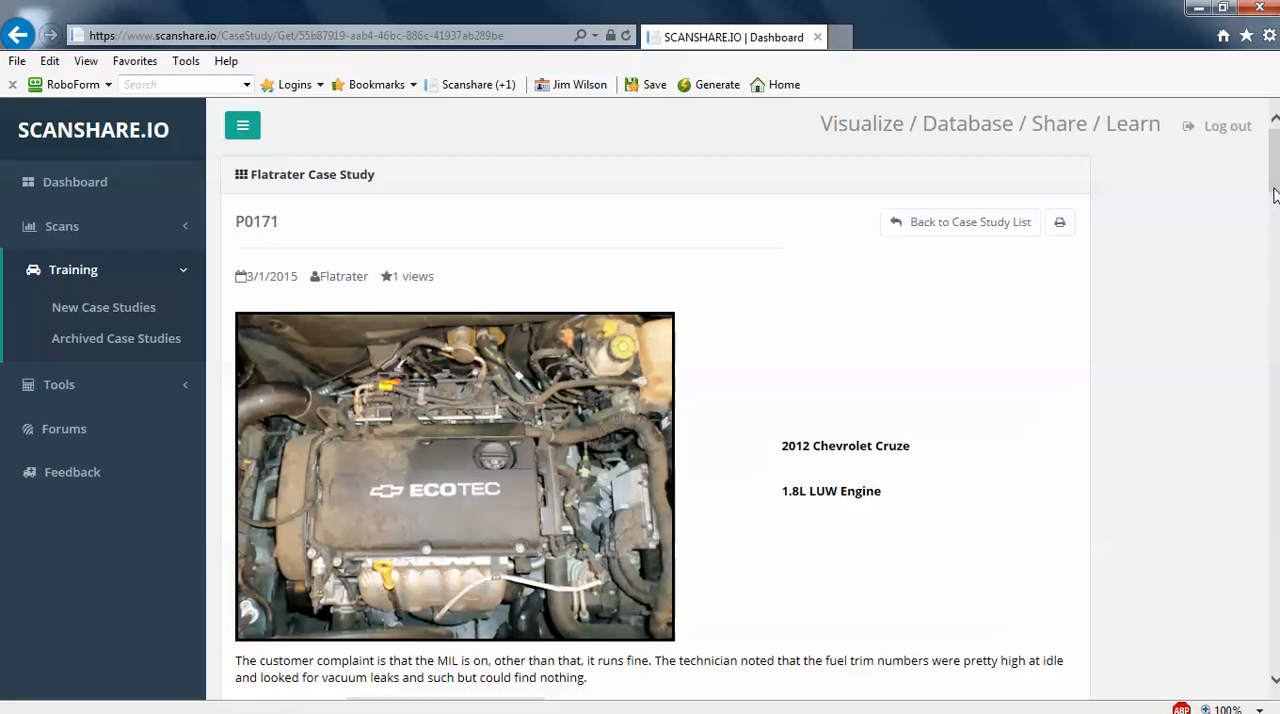
Try to run the case study's test drive snapshot with the outdated Java, close its window and log out
{"action": "left_click_drag", "start_coordinate": [1274, 195], "coordinate": [1276, 234]}
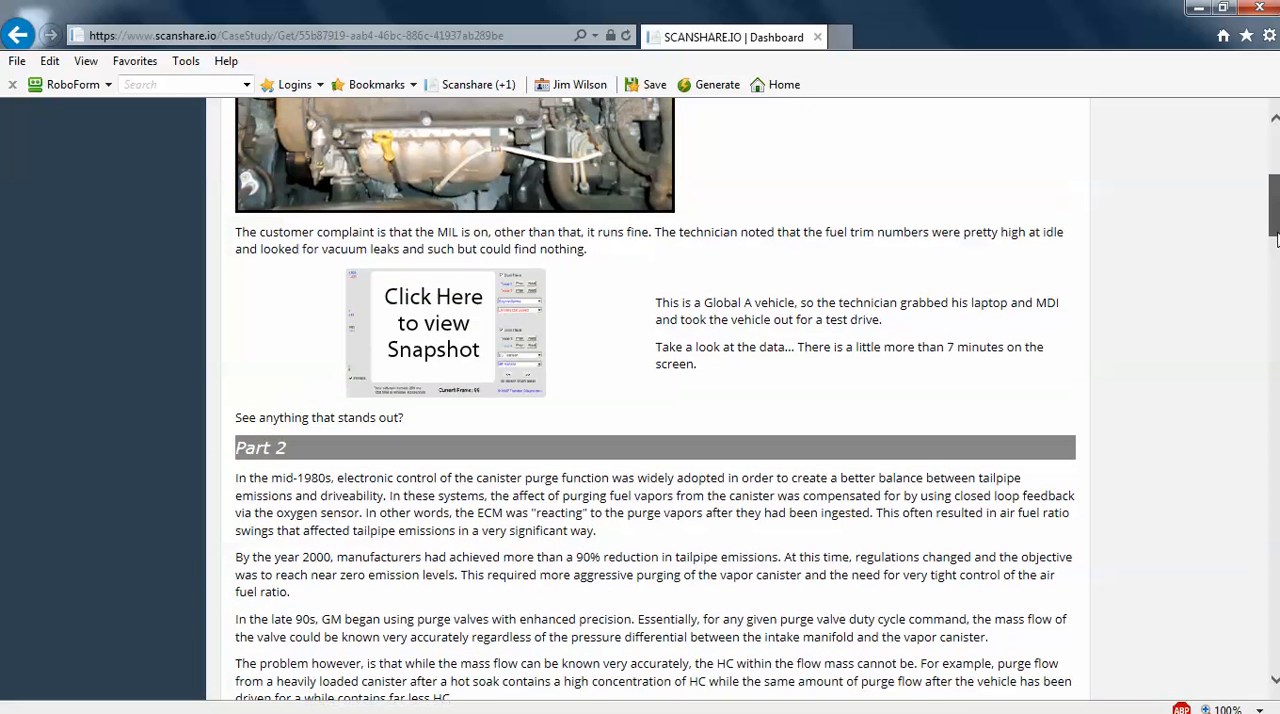
{"action": "left_click", "coordinate": [476, 329]}
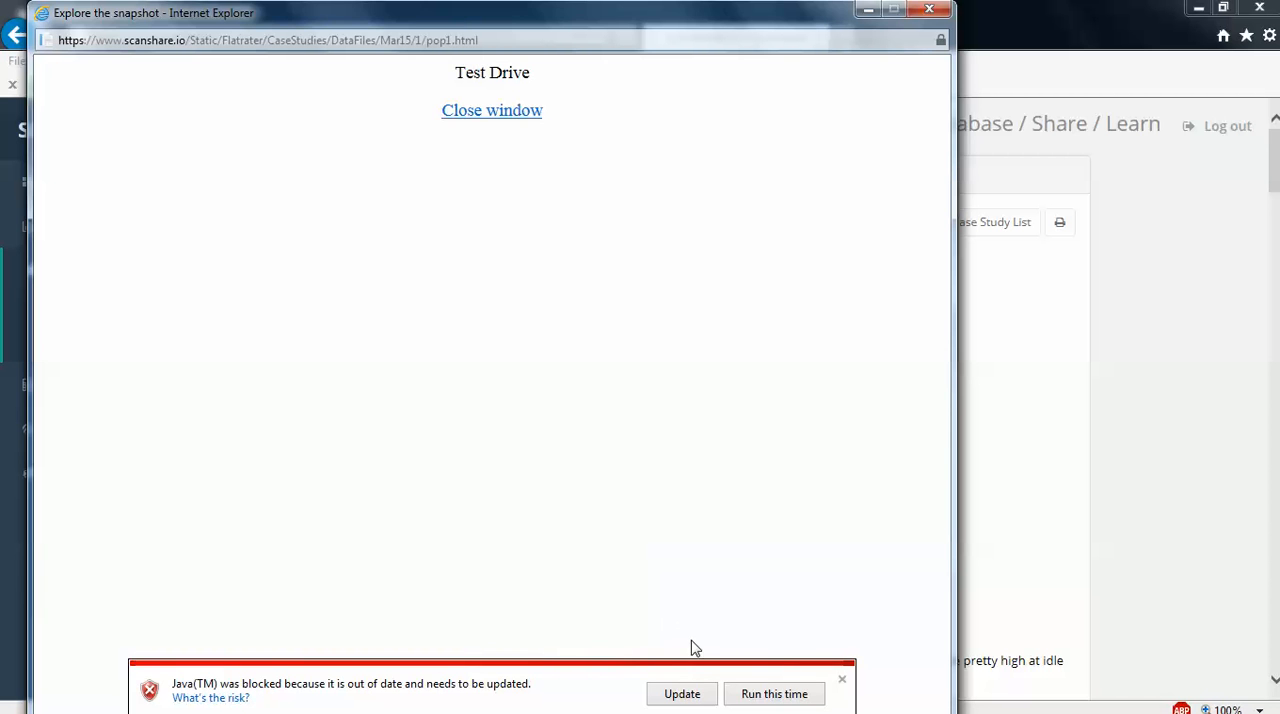
{"action": "left_click", "coordinate": [747, 691]}
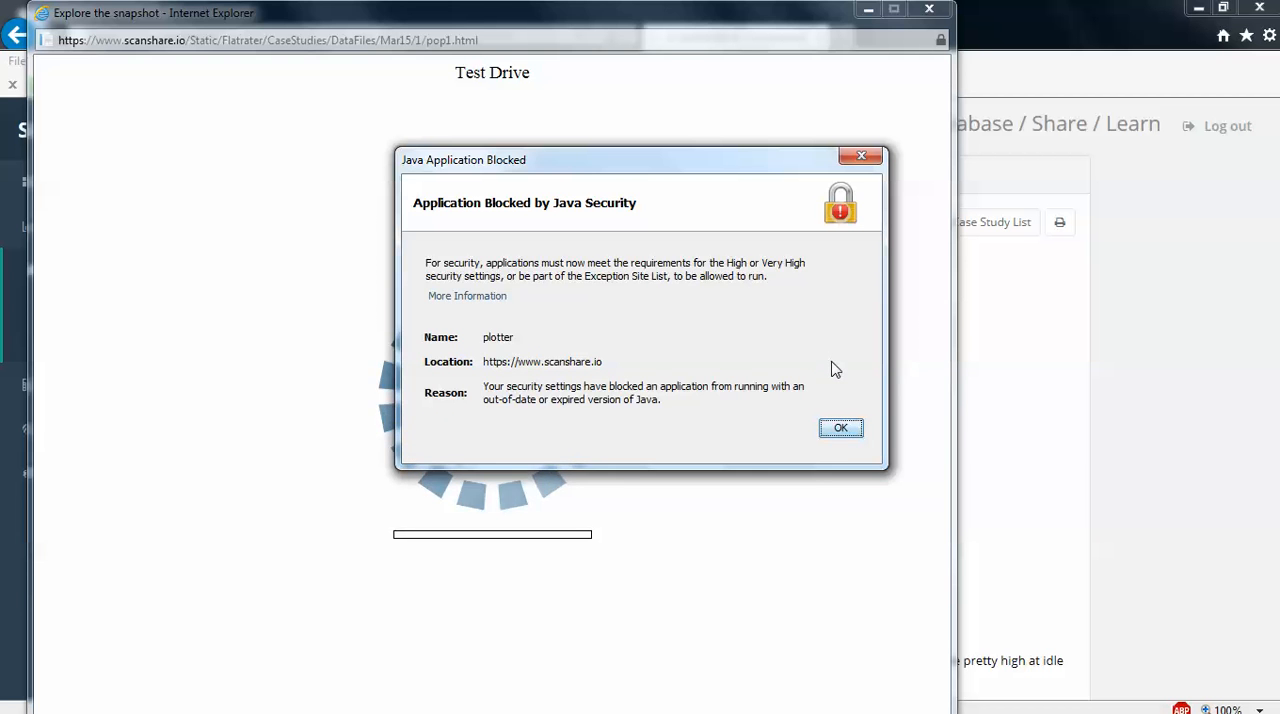
{"action": "left_click", "coordinate": [841, 429]}
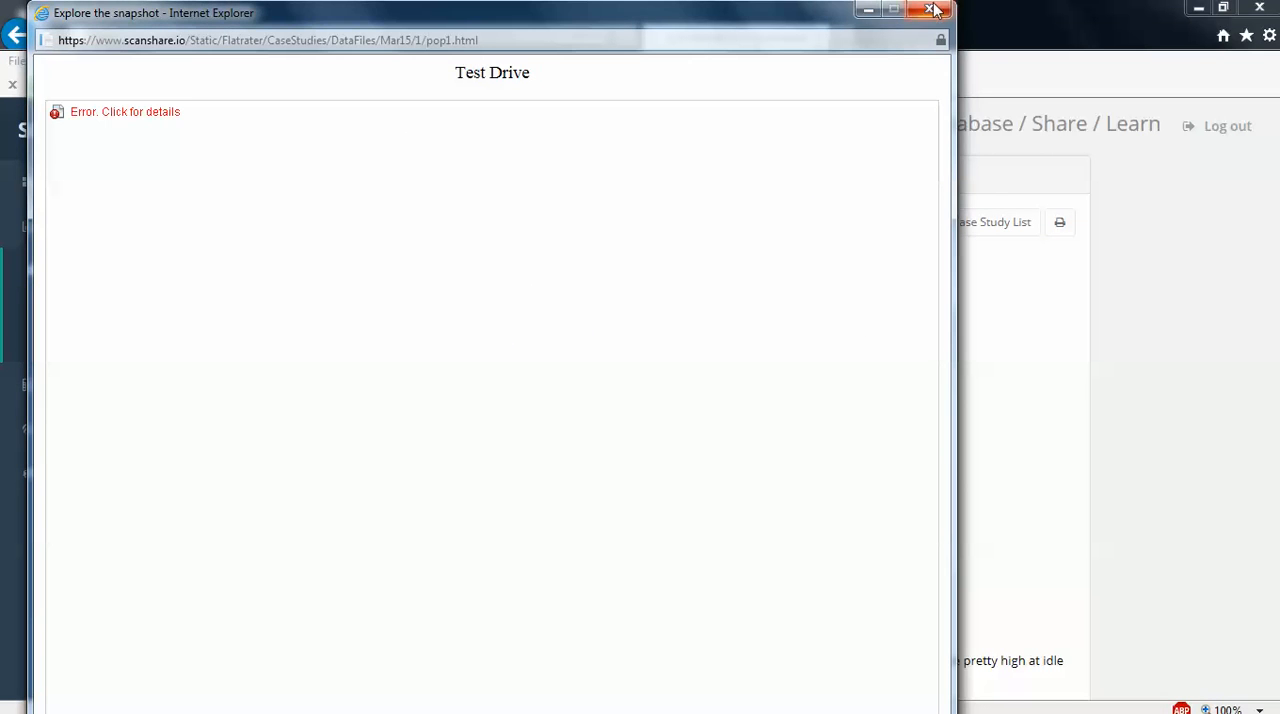
{"action": "left_click", "coordinate": [931, 10]}
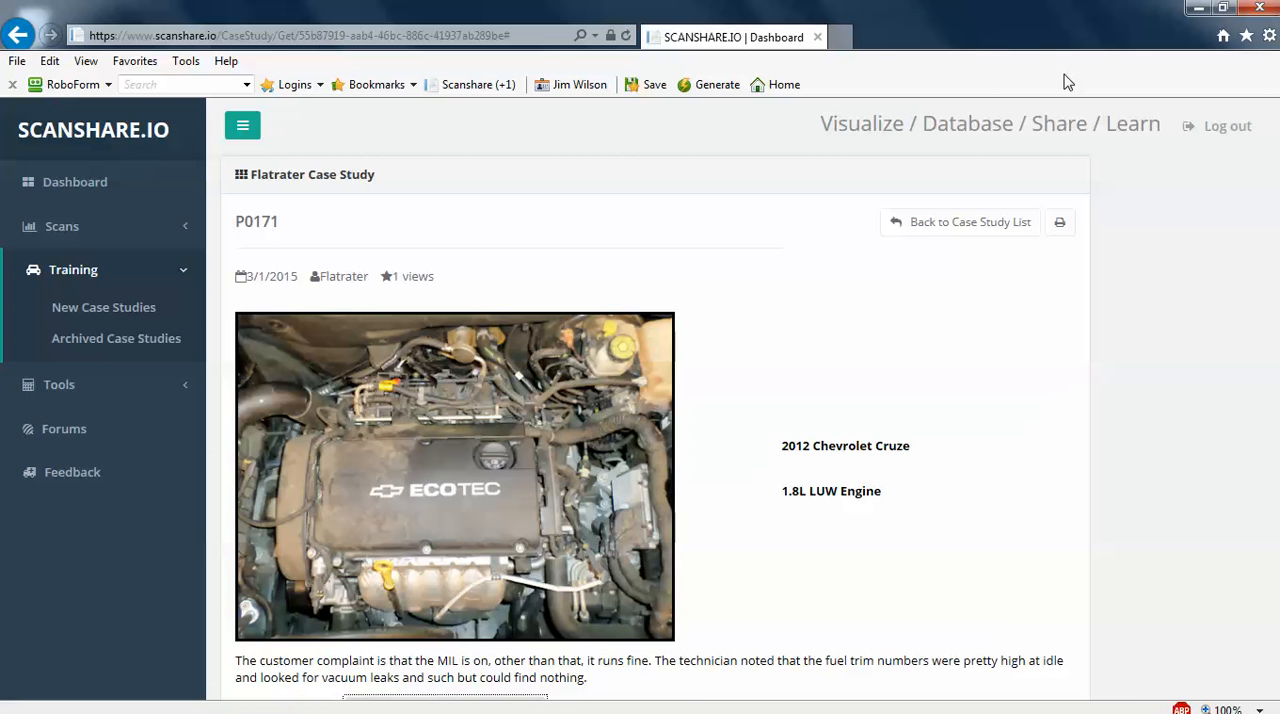
{"action": "left_click", "coordinate": [1228, 132]}
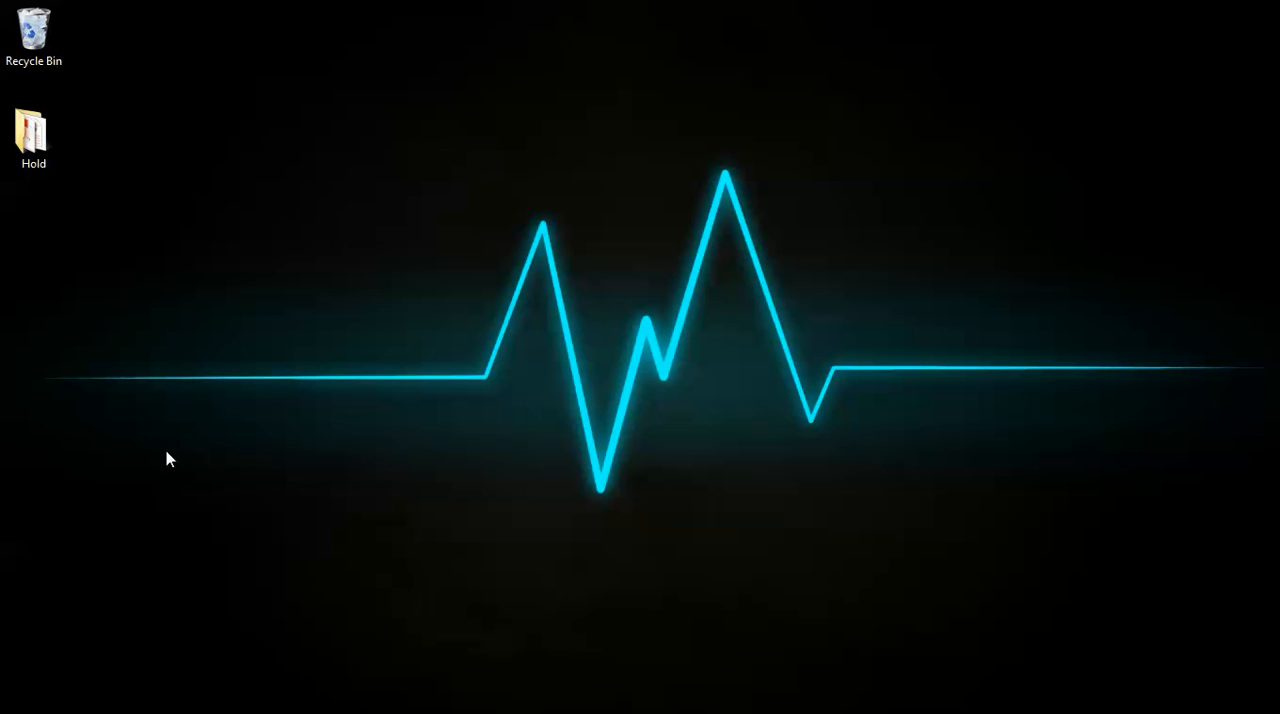
Find Configure Java on the computer and open its security settings
{"action": "key", "text": "super"}
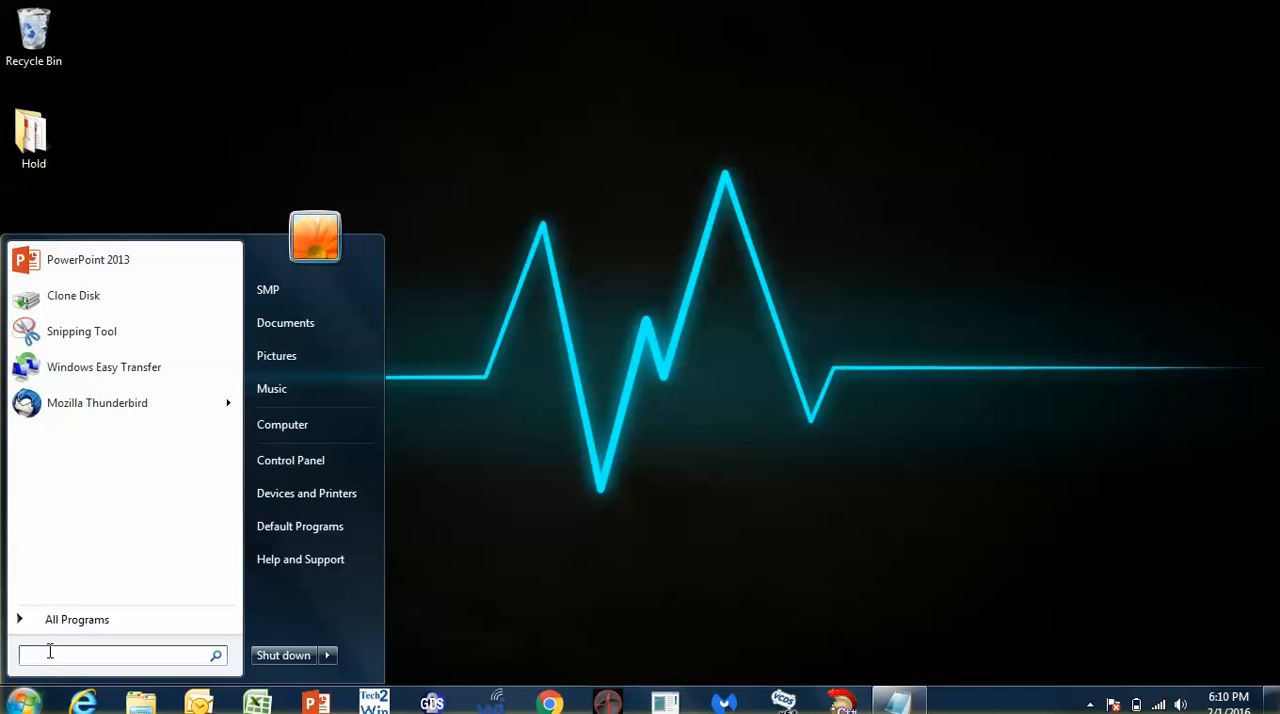
{"action": "type", "text": "java"}
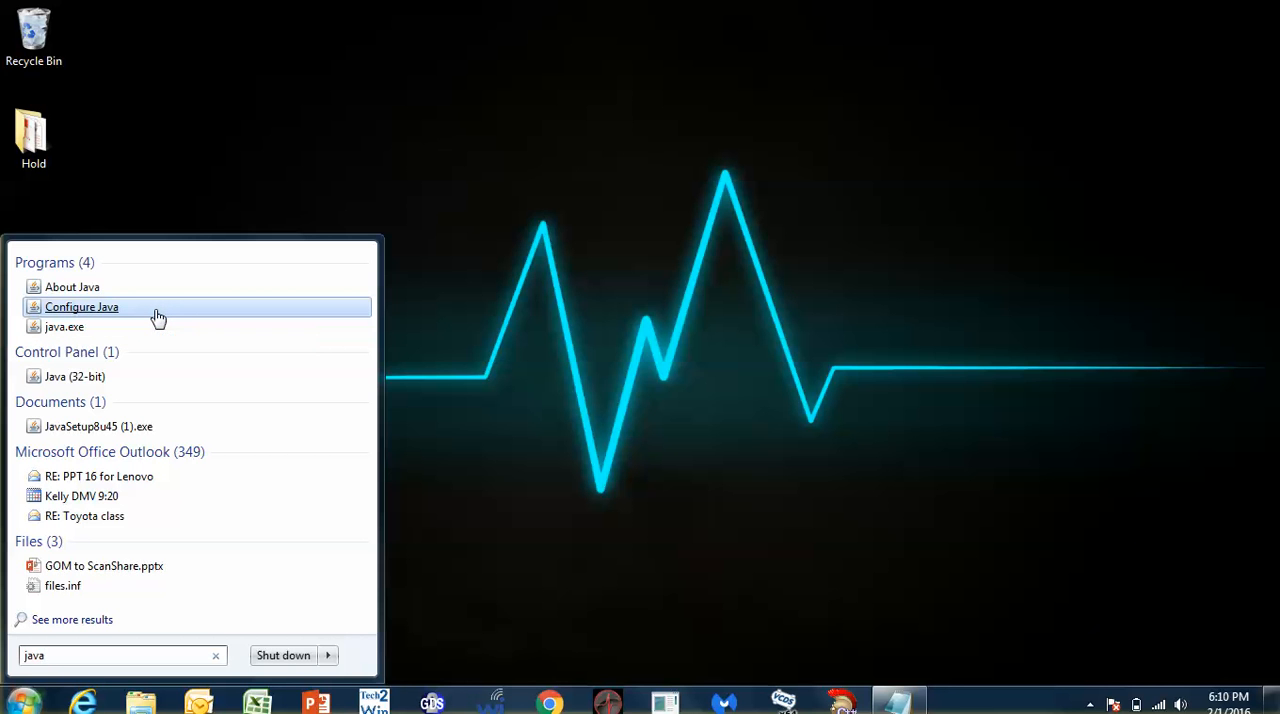
{"action": "left_click", "coordinate": [157, 316]}
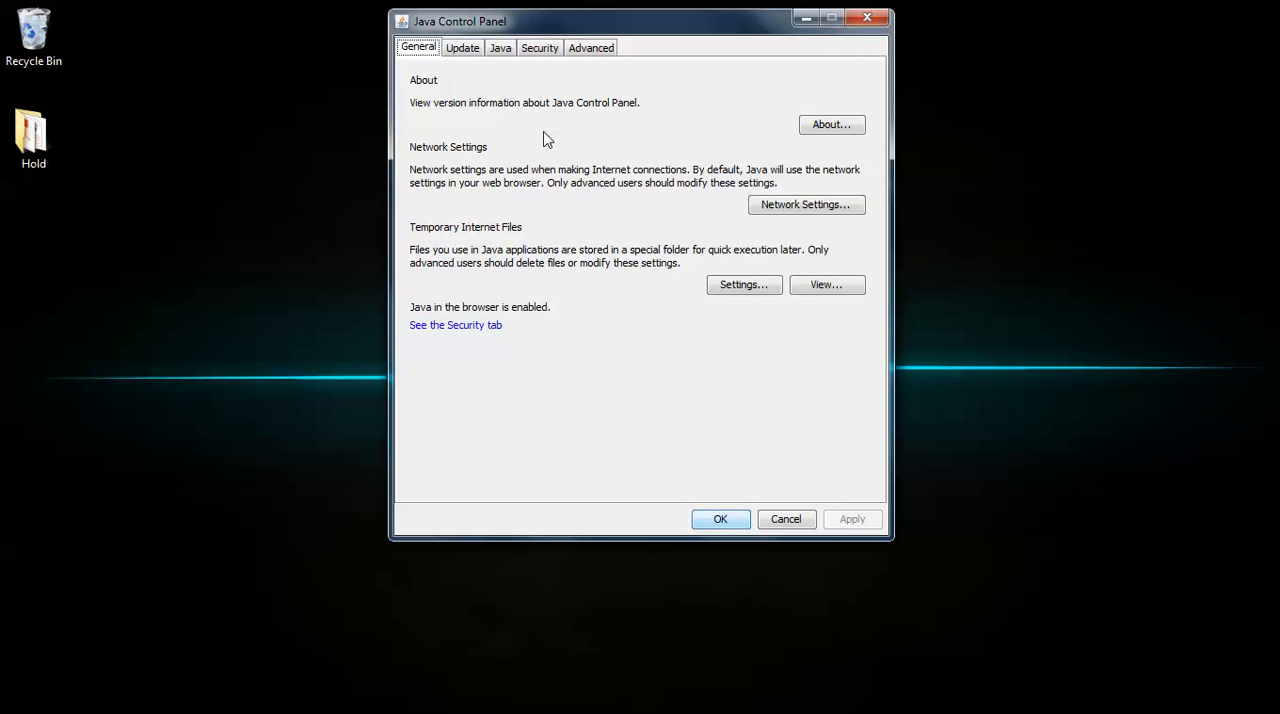
{"action": "left_click", "coordinate": [541, 49]}
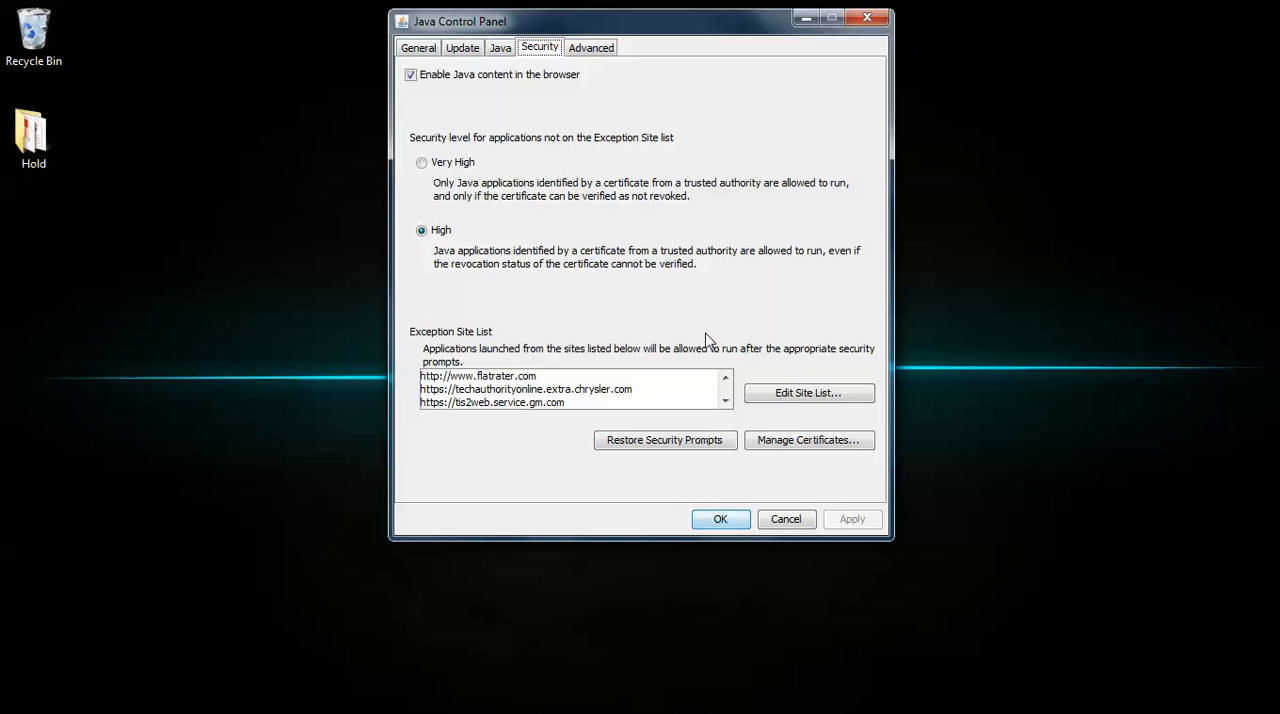
{"action": "left_click", "coordinate": [779, 396]}
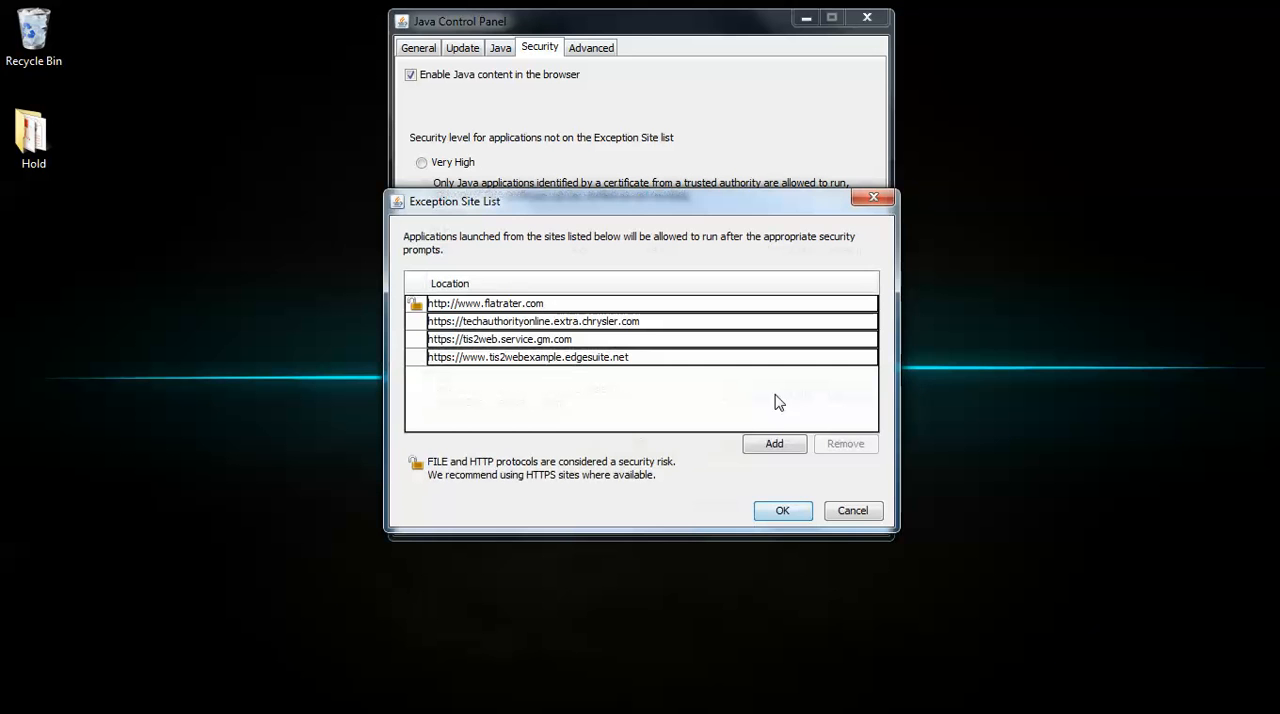
{"action": "left_click", "coordinate": [760, 448]}
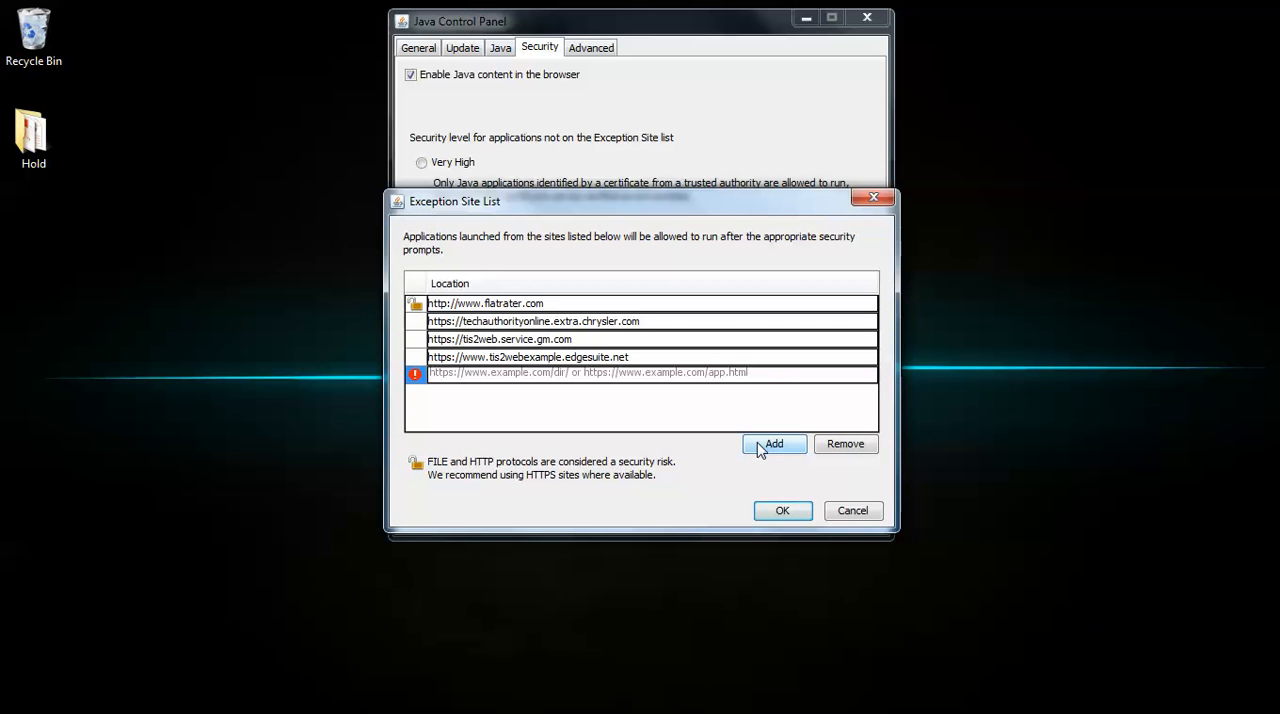
{"action": "type", "text": "htt"}
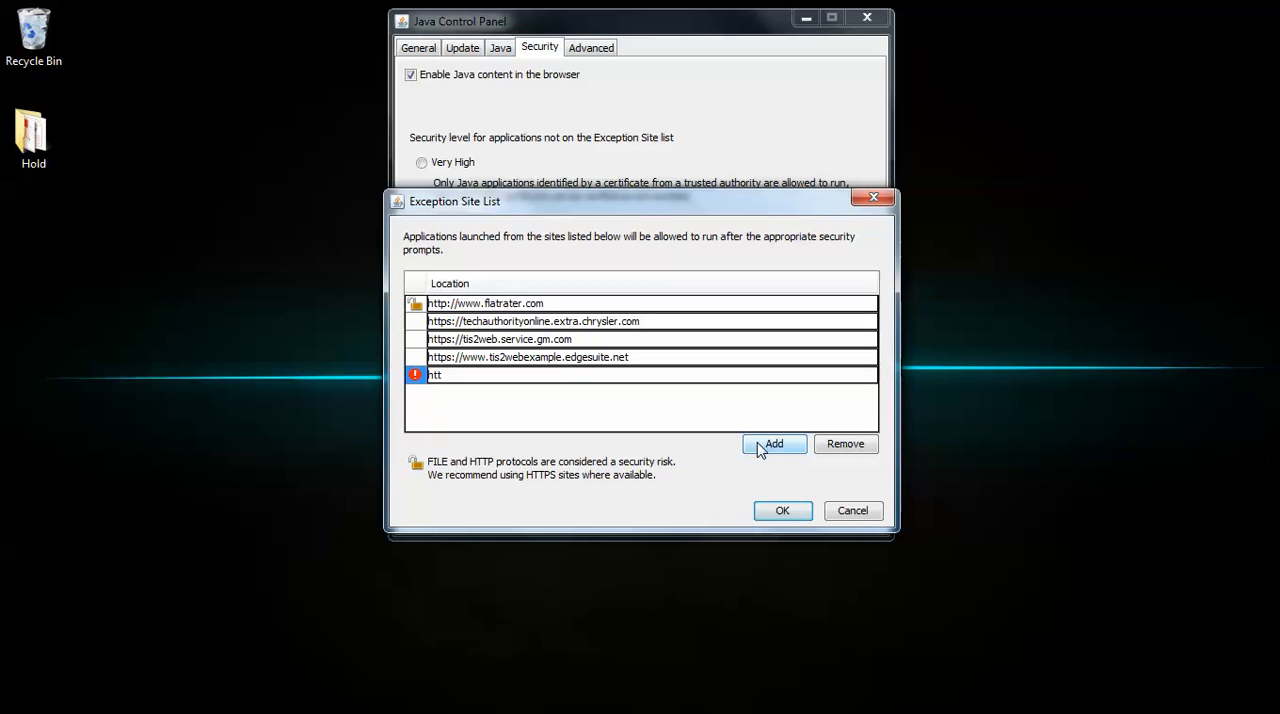
{"action": "type", "text": "ps://www.scanshar"}
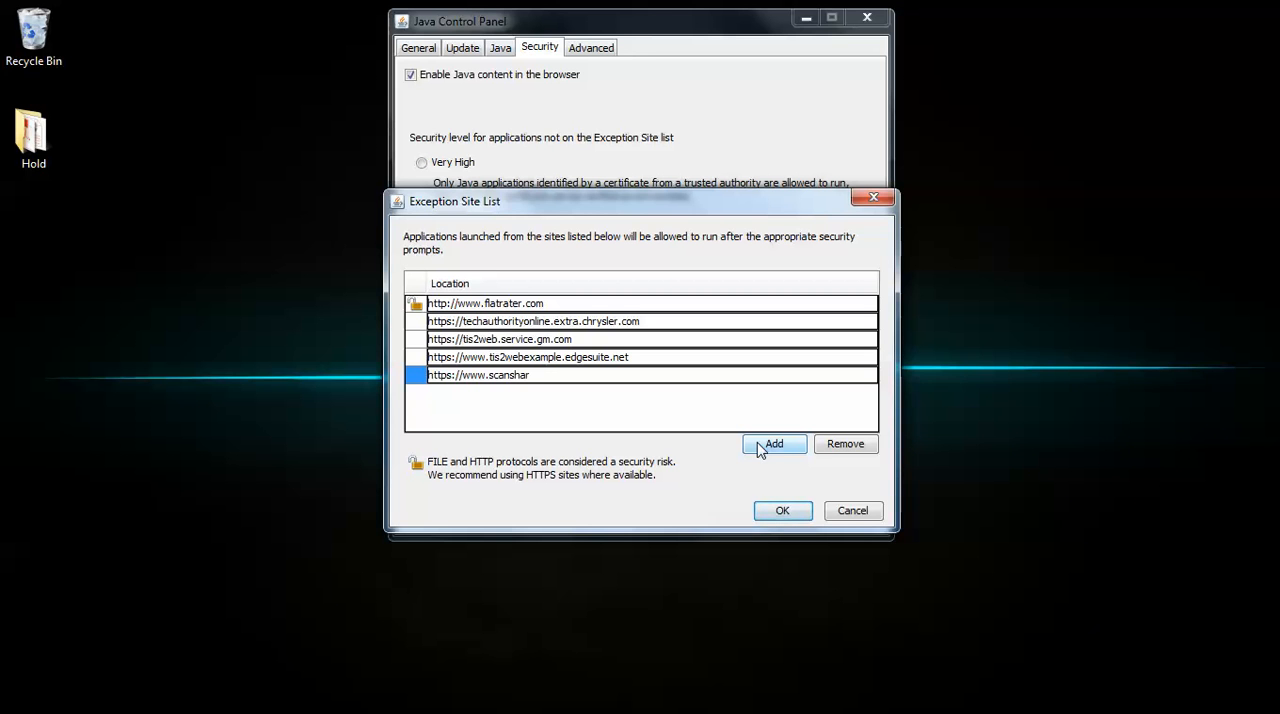
{"action": "type", "text": "e.io"}
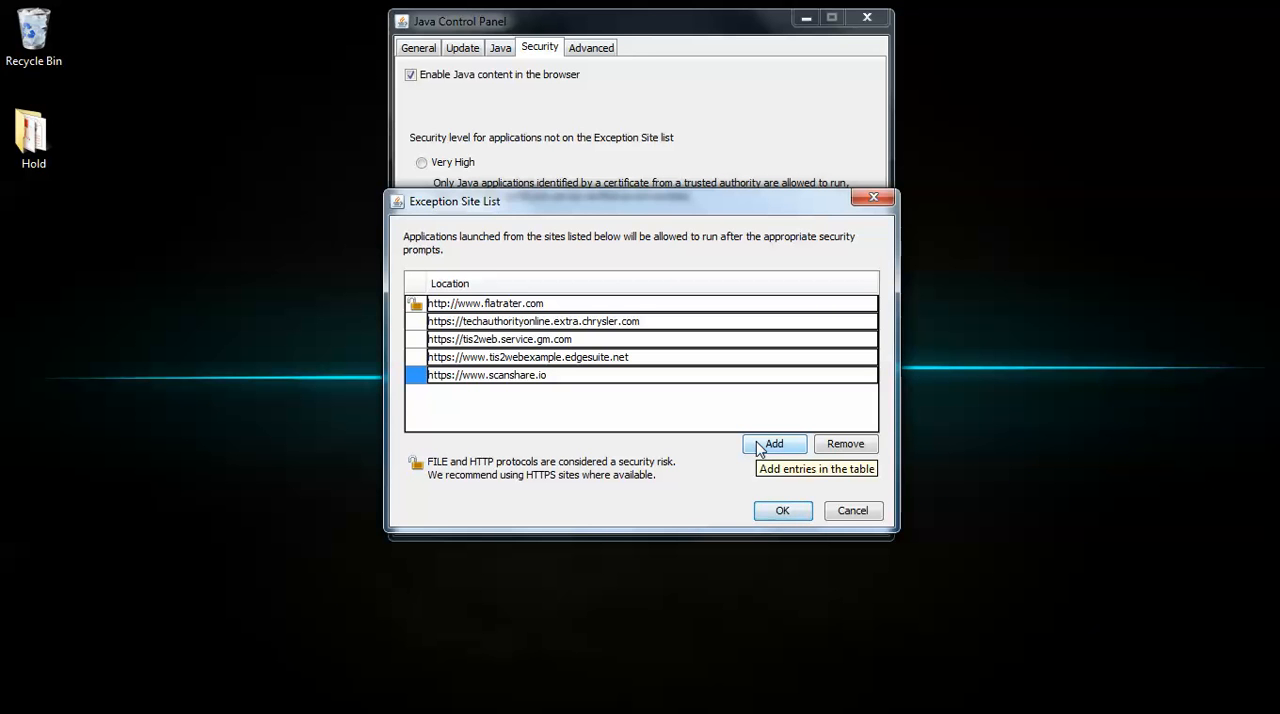
{"action": "left_click", "coordinate": [756, 441]}
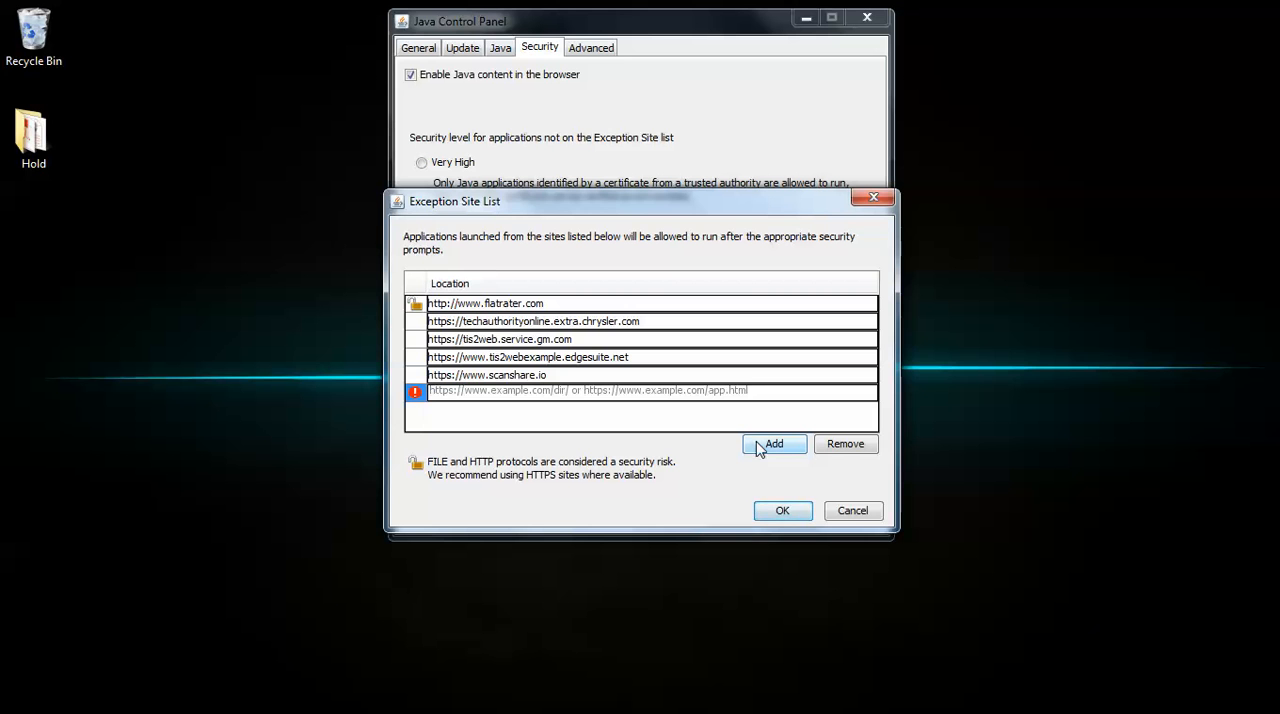
{"action": "type", "text": "http:"}
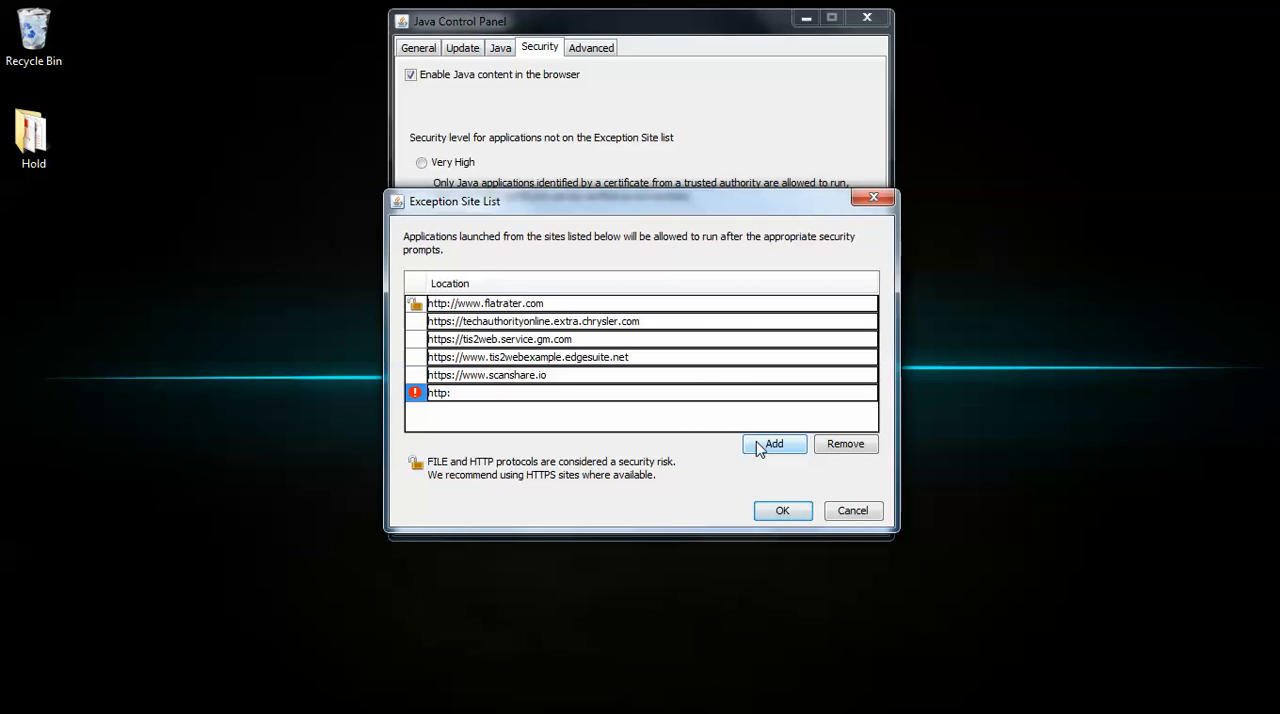
{"action": "type", "text": "//www.scanshare.io"}
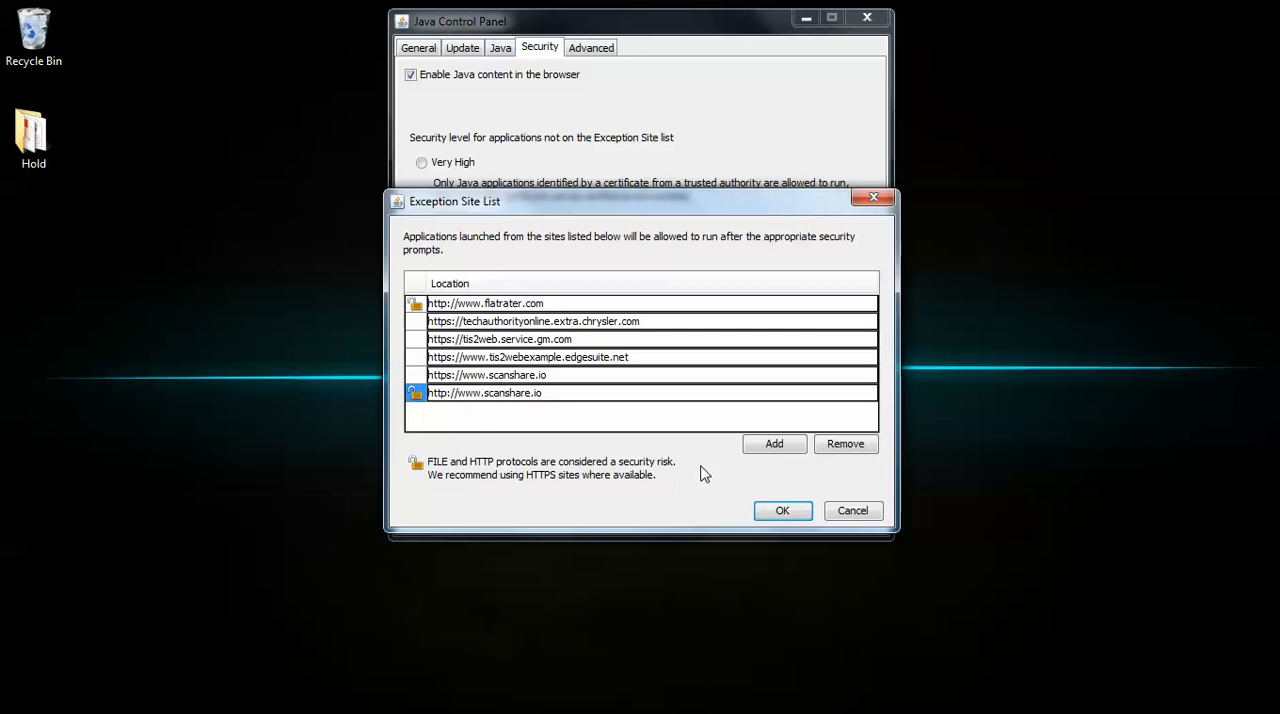
{"action": "left_click", "coordinate": [779, 515]}
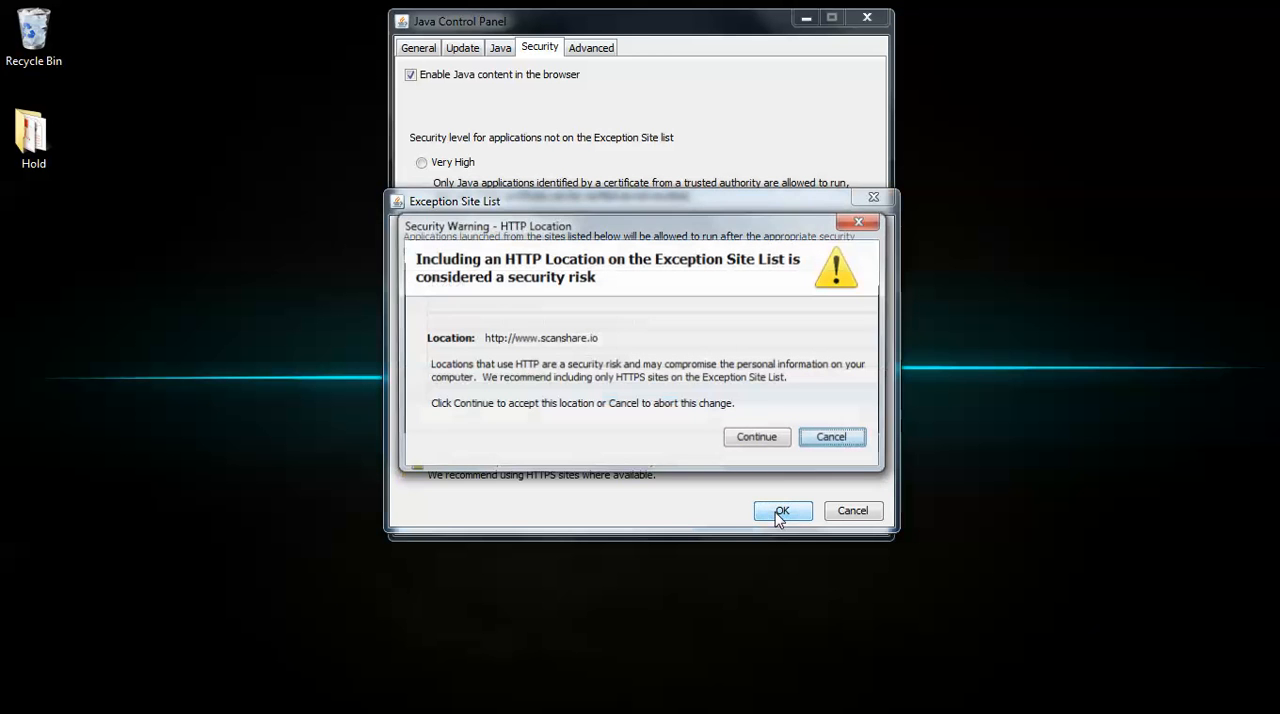
{"action": "left_click", "coordinate": [755, 441]}
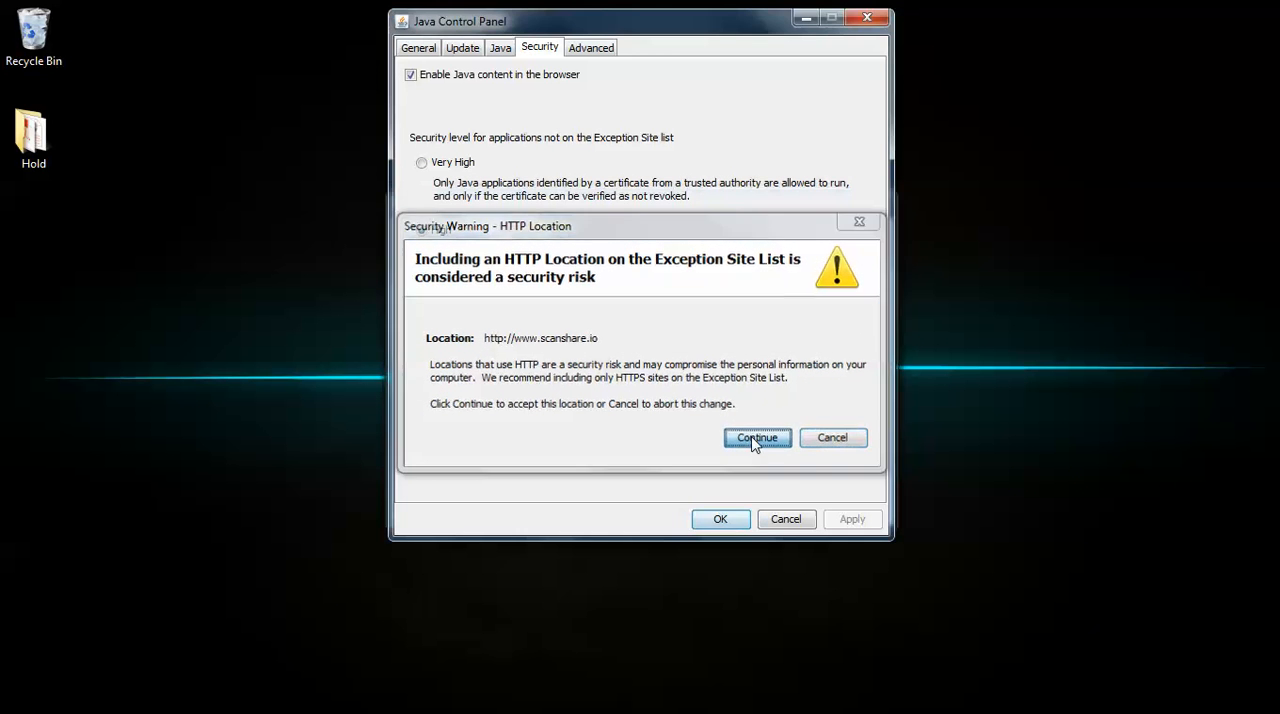
{"action": "left_click", "coordinate": [706, 519]}
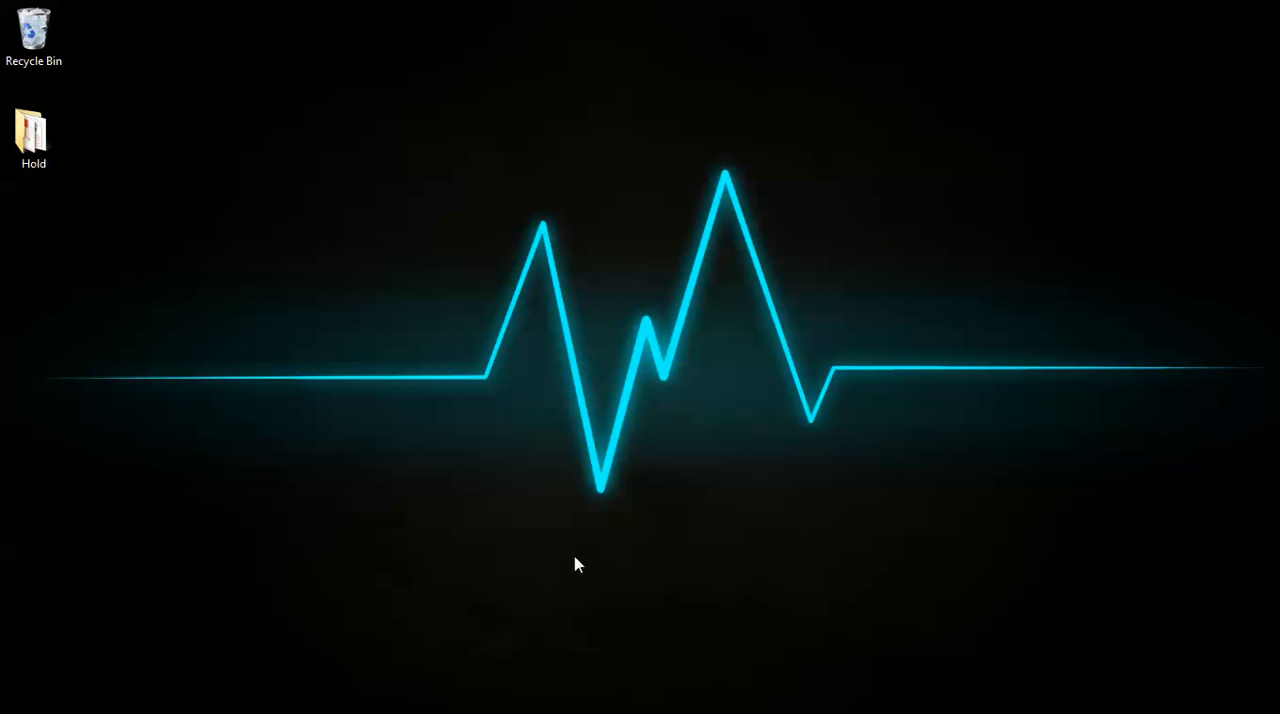
Switch to Internet Explorer and open the P0171 case study from ScanShare's case studies list
{"action": "key", "text": "super"}
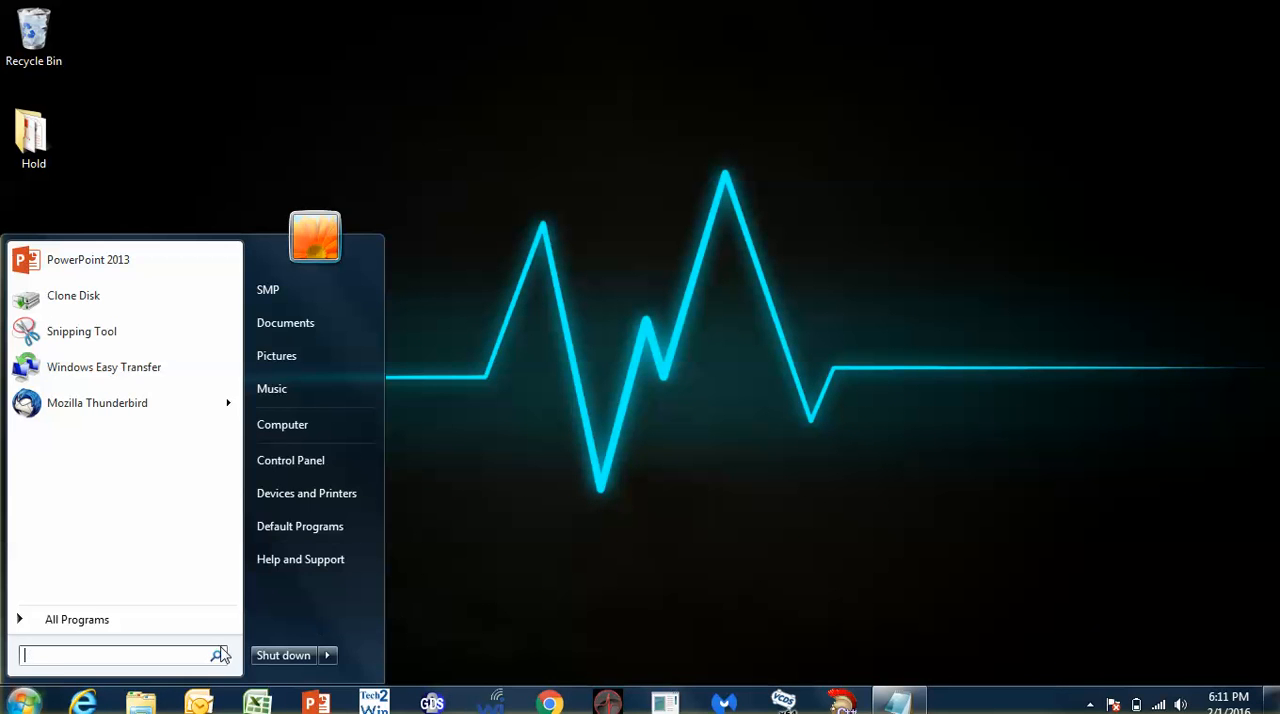
{"action": "left_click", "coordinate": [84, 704]}
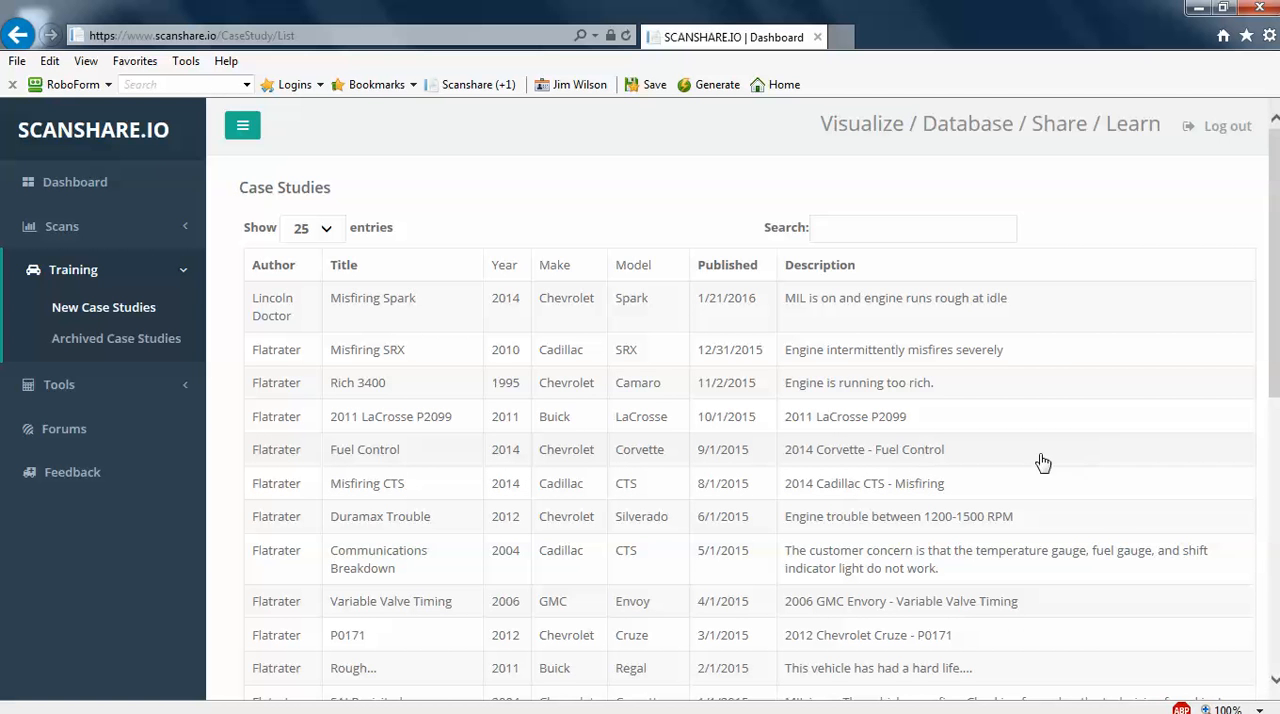
{"action": "left_click", "coordinate": [378, 638]}
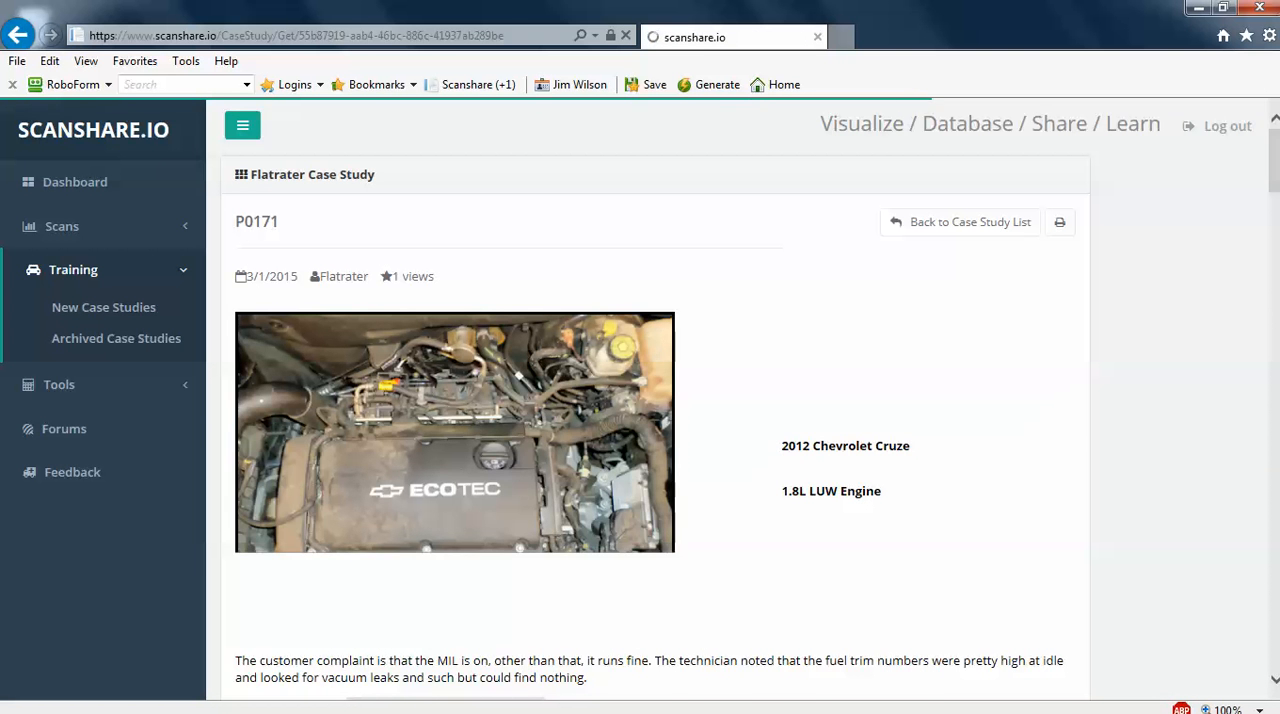
Open the case study's test drive snapshot and allow the outdated Java application to run this time
{"action": "left_click_drag", "start_coordinate": [1278, 166], "coordinate": [1278, 206]}
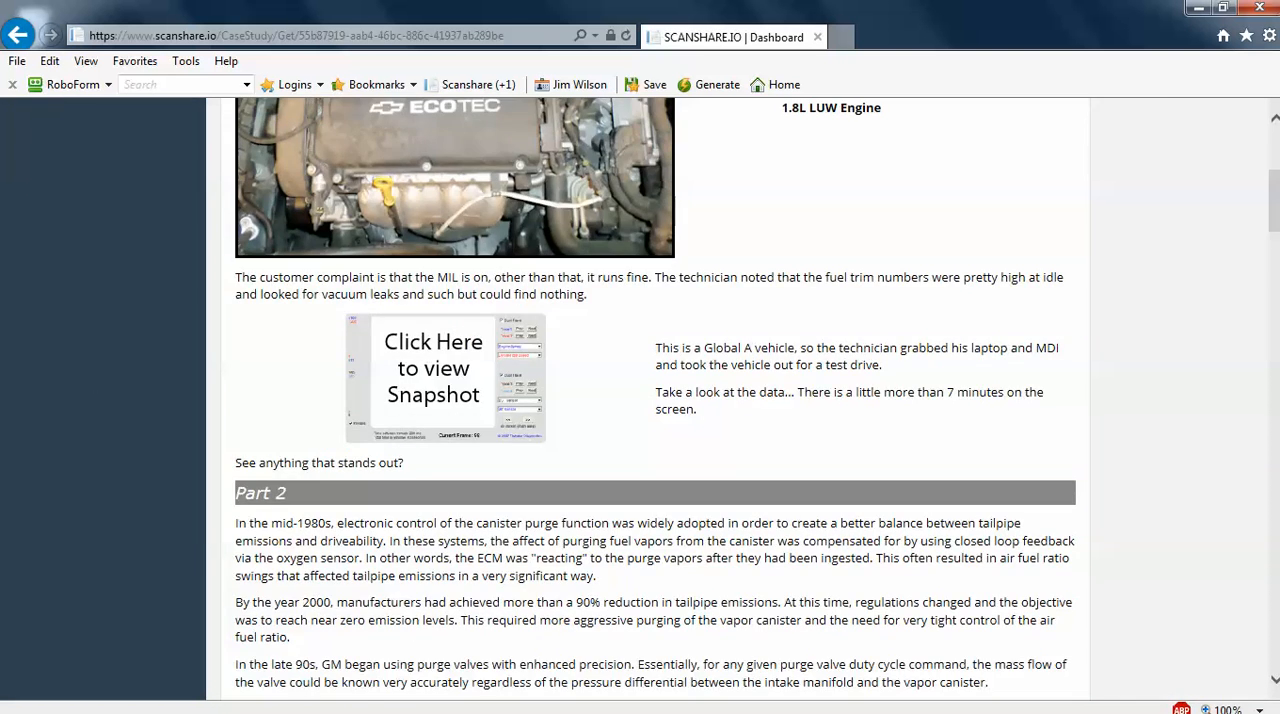
{"action": "left_click", "coordinate": [486, 371]}
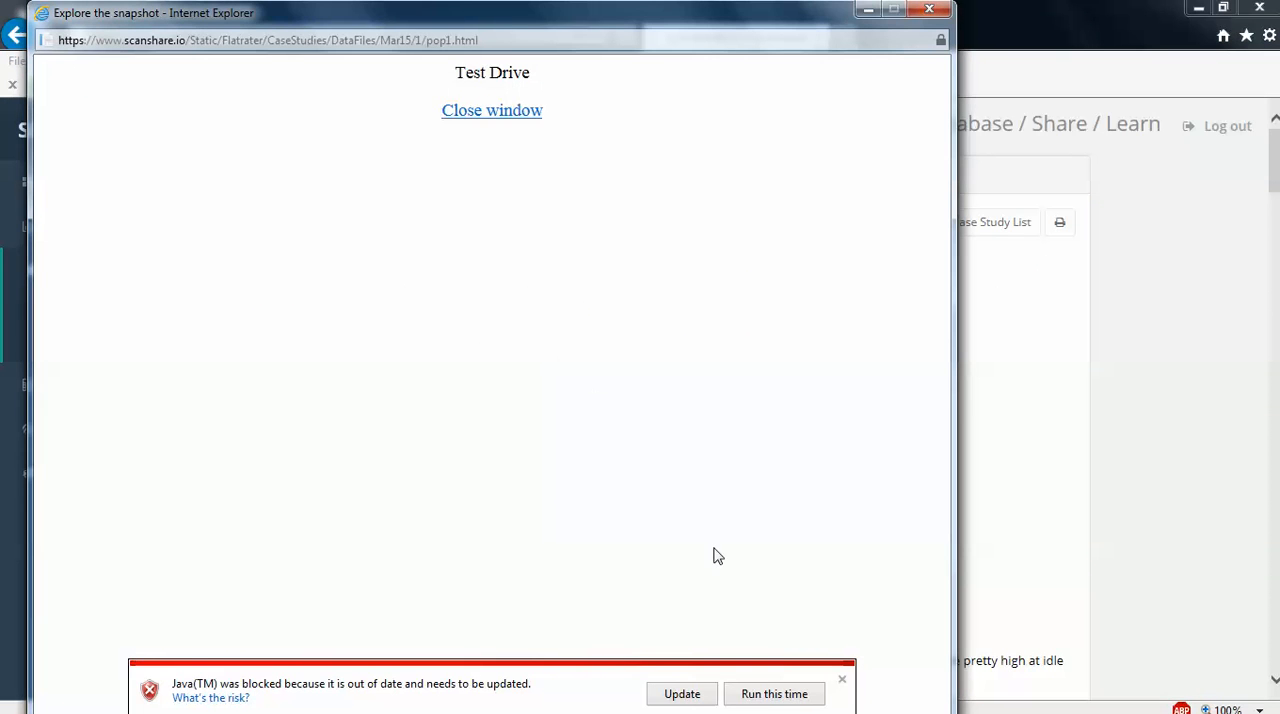
{"action": "left_click", "coordinate": [766, 697]}
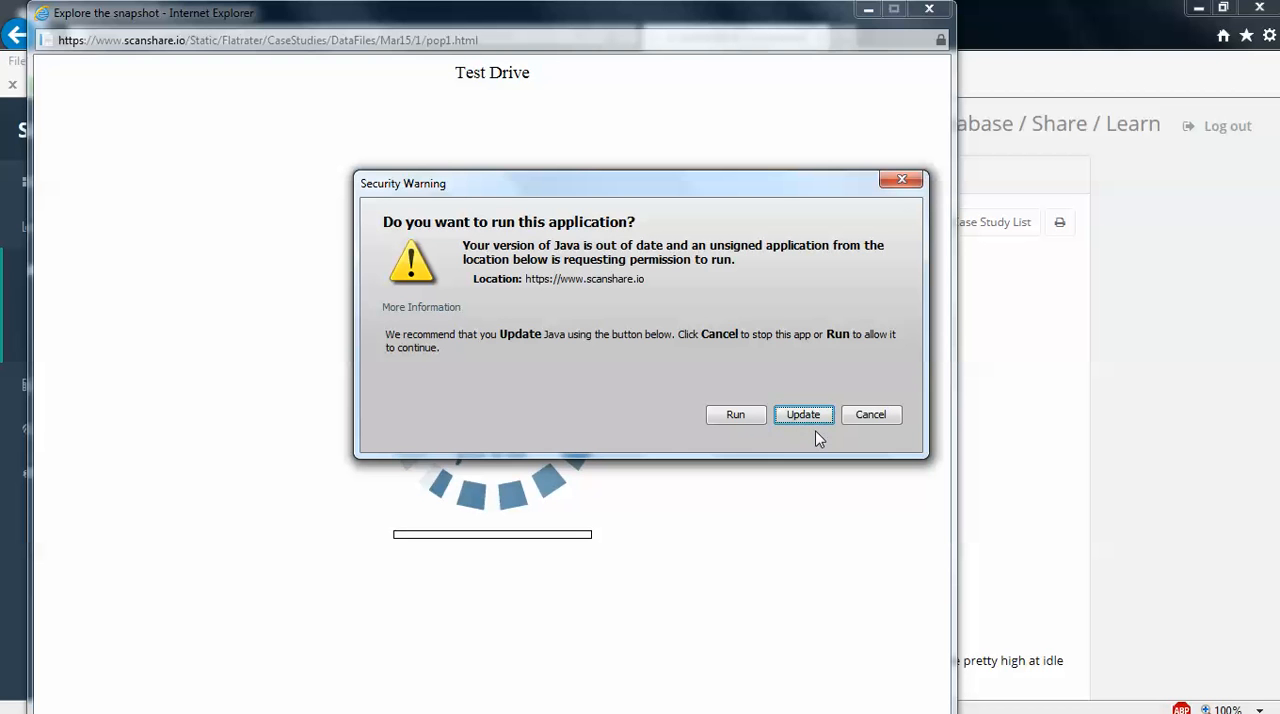
{"action": "left_click", "coordinate": [736, 414]}
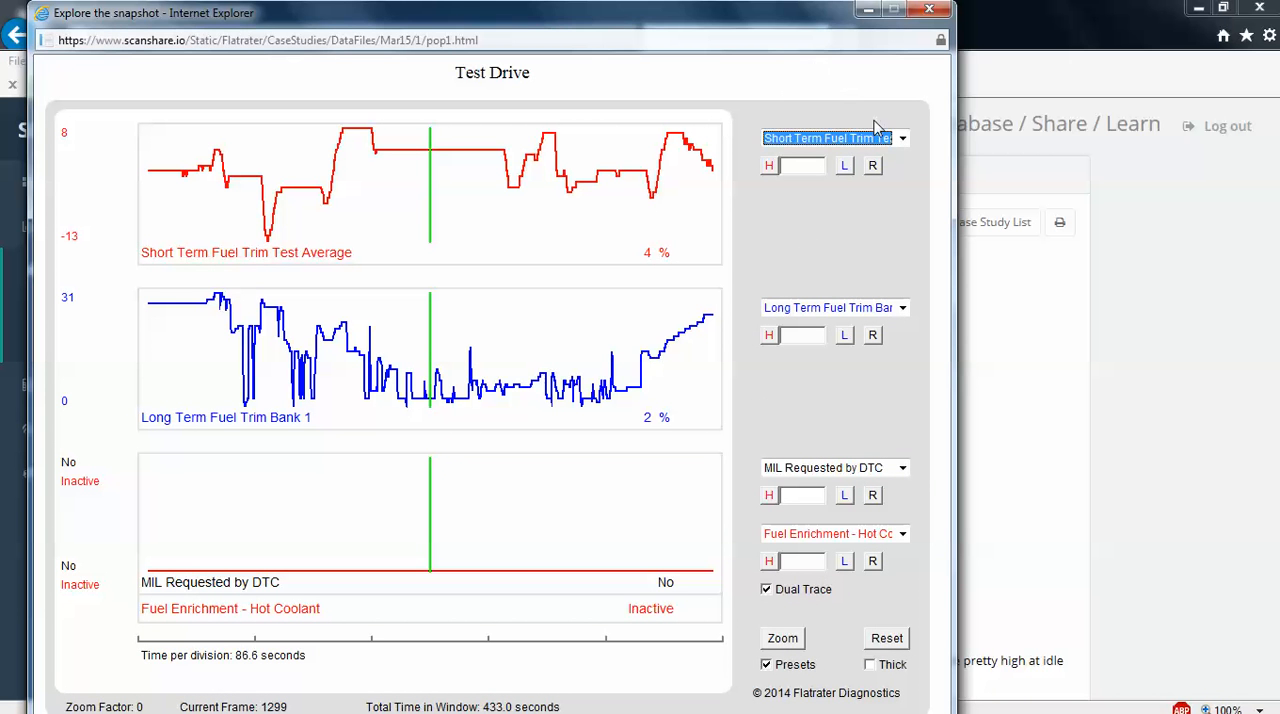
Set the first chart of the snapshot to show Fuel Enrichment - Hot Coolant
{"action": "left_click", "coordinate": [902, 138]}
{"action": "left_click", "coordinate": [853, 204]}
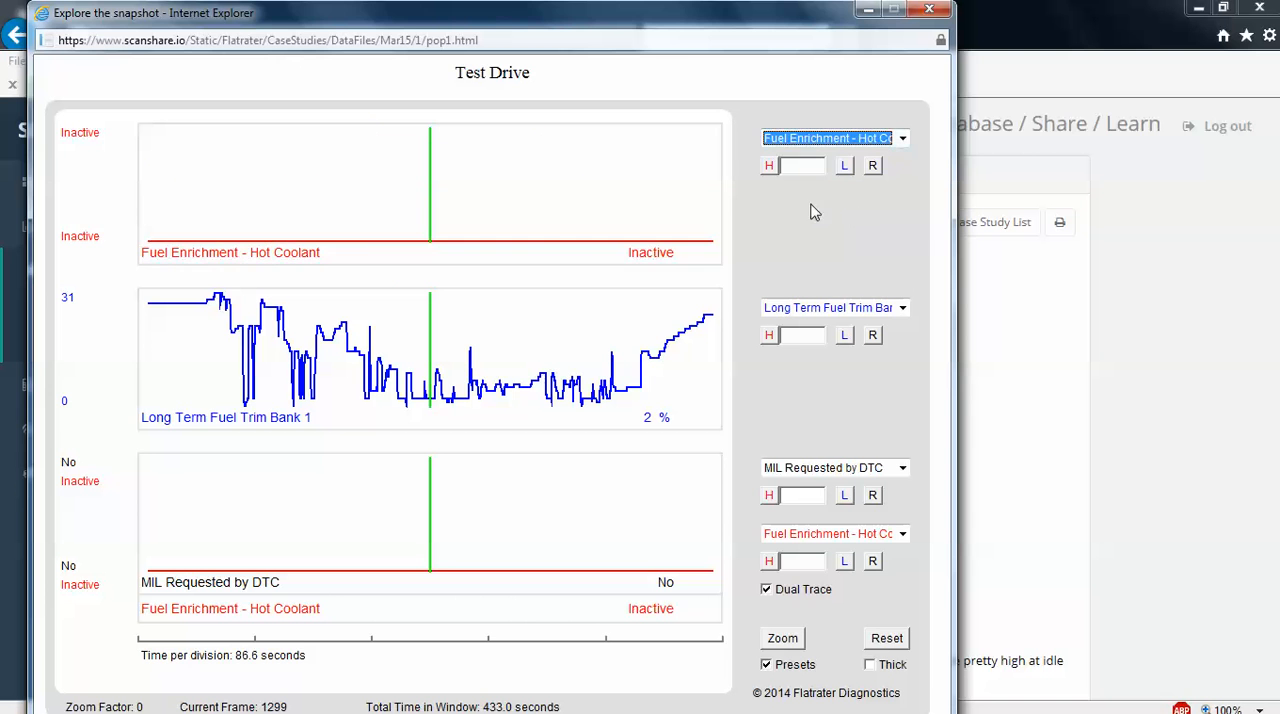
Set the first chart to Air/Fuel Equivalence Ratio Command and place the time cursor at the trace's last dip
{"action": "key", "text": "Up"}
{"action": "key", "text": "Up"}
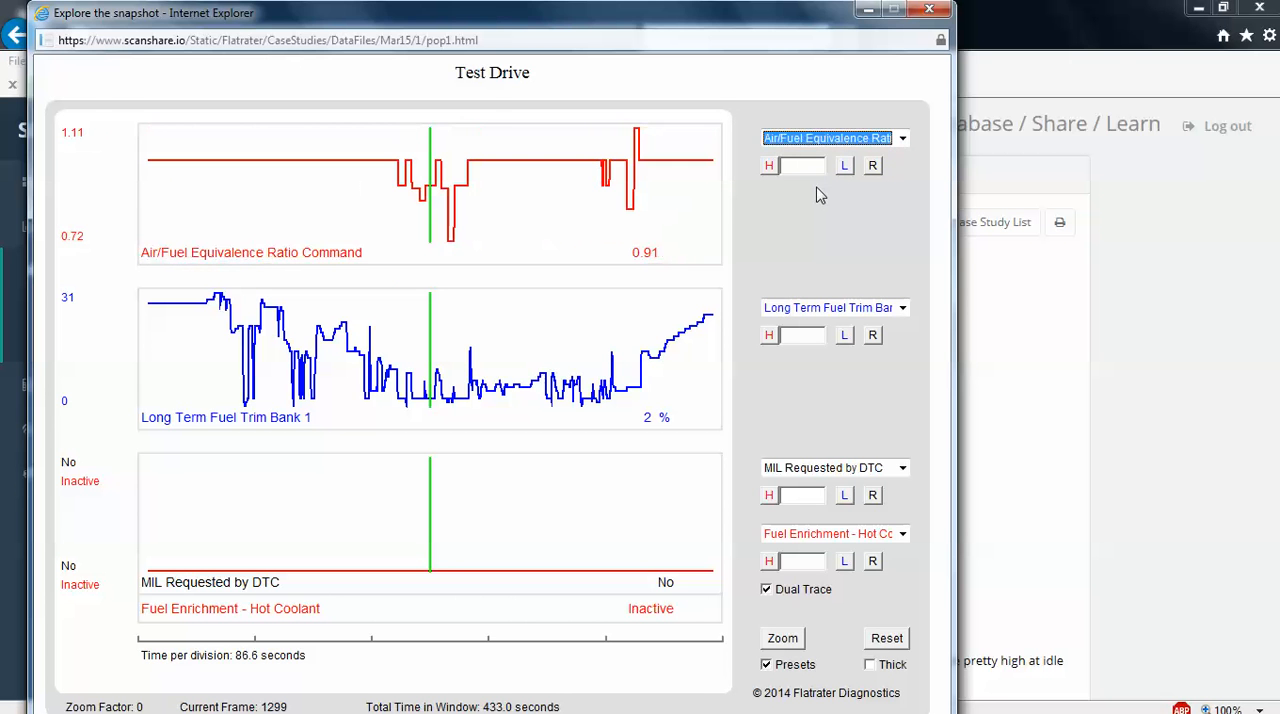
{"action": "left_click", "coordinate": [630, 174]}
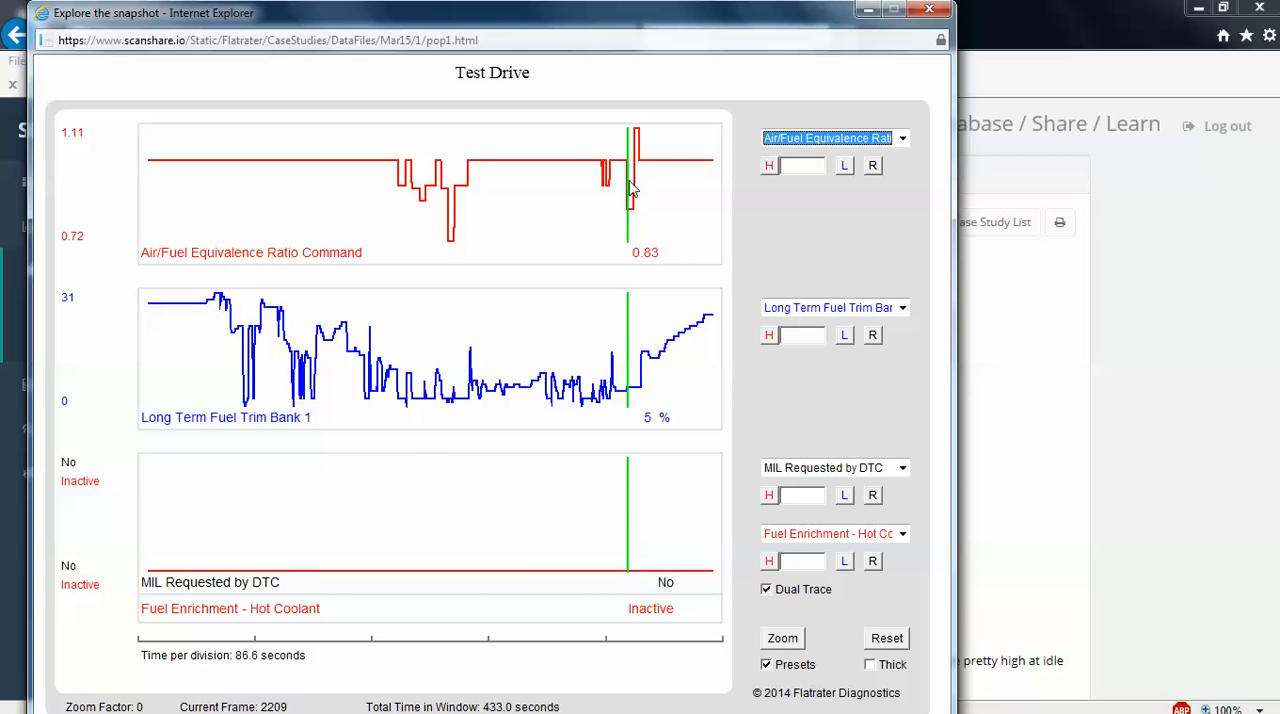
Compare the air/fuel ratio command with Long Term Fuel Trim Bank 1 at several moments across the full test drive
{"action": "left_click", "coordinate": [527, 322]}
{"action": "left_click", "coordinate": [420, 350]}
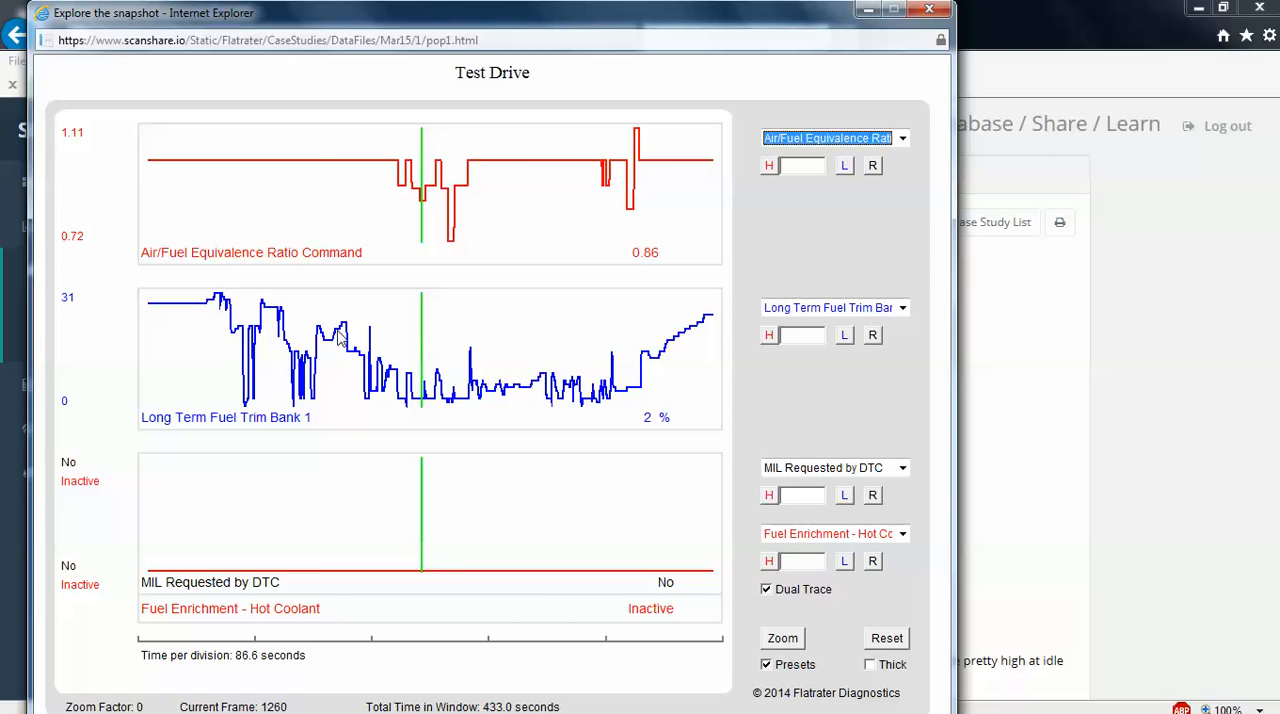
{"action": "left_click", "coordinate": [322, 335]}
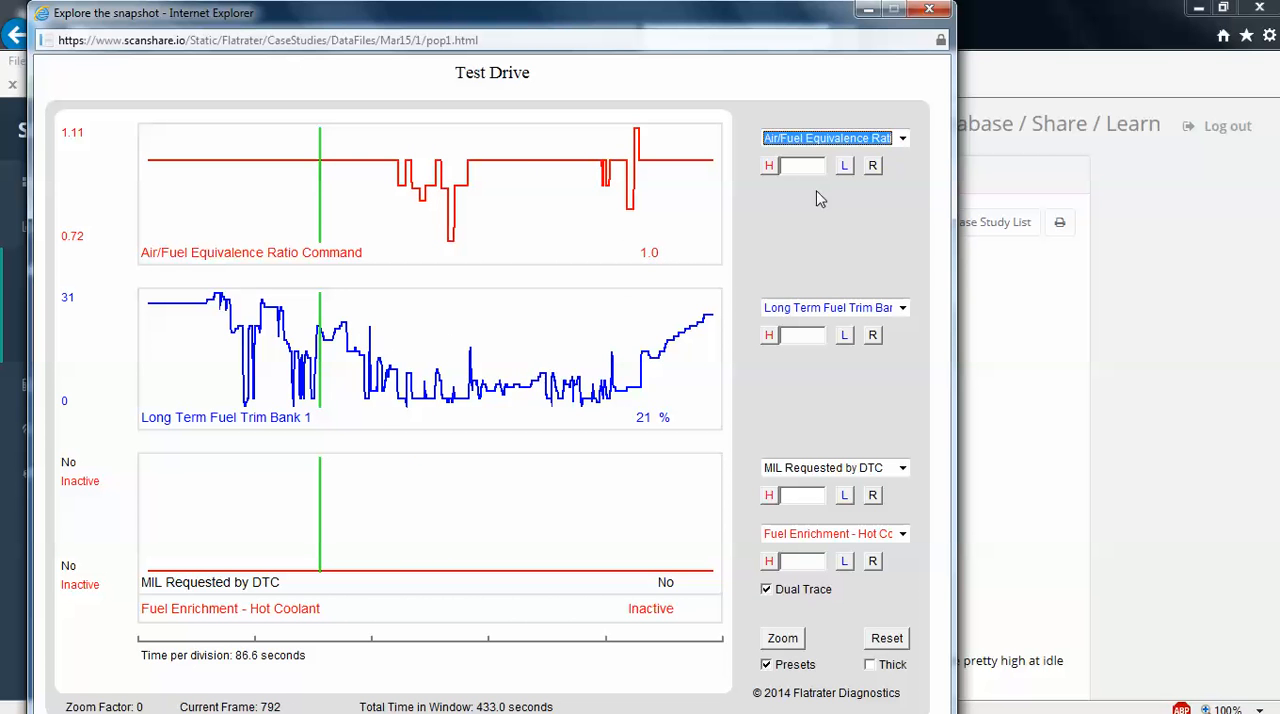
{"action": "left_click", "coordinate": [800, 335]}
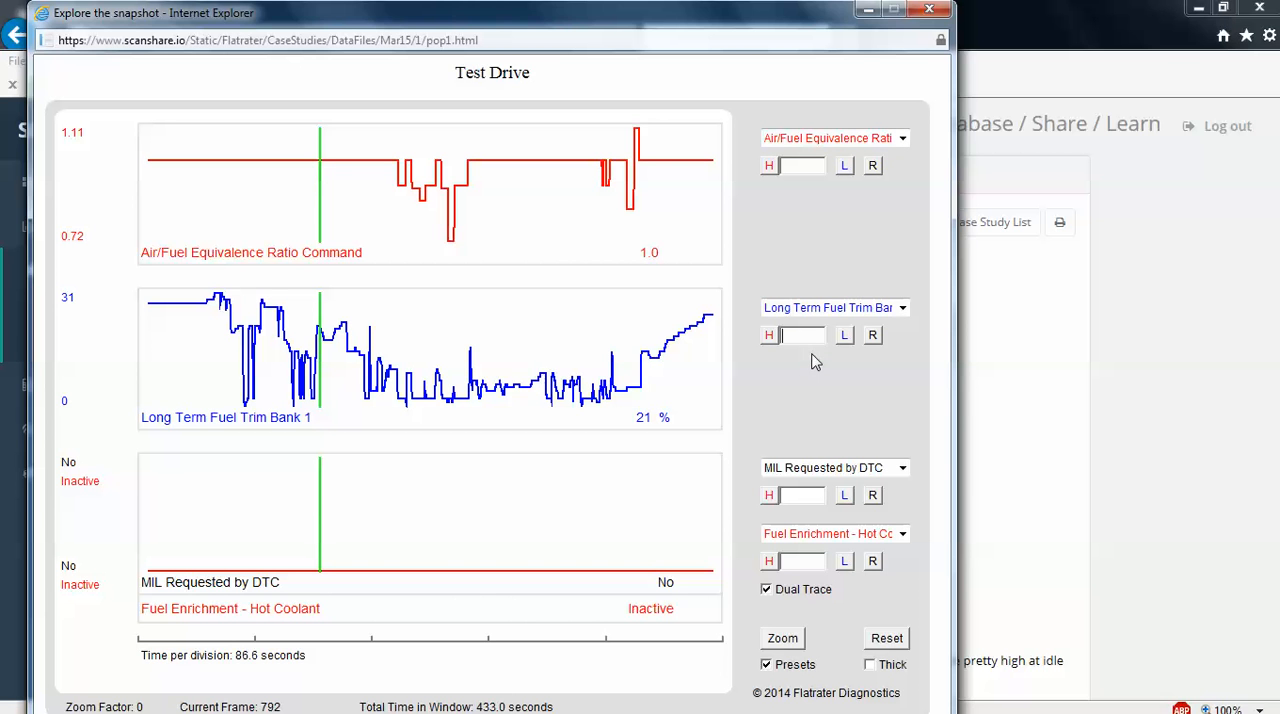
{"action": "left_click", "coordinate": [613, 370]}
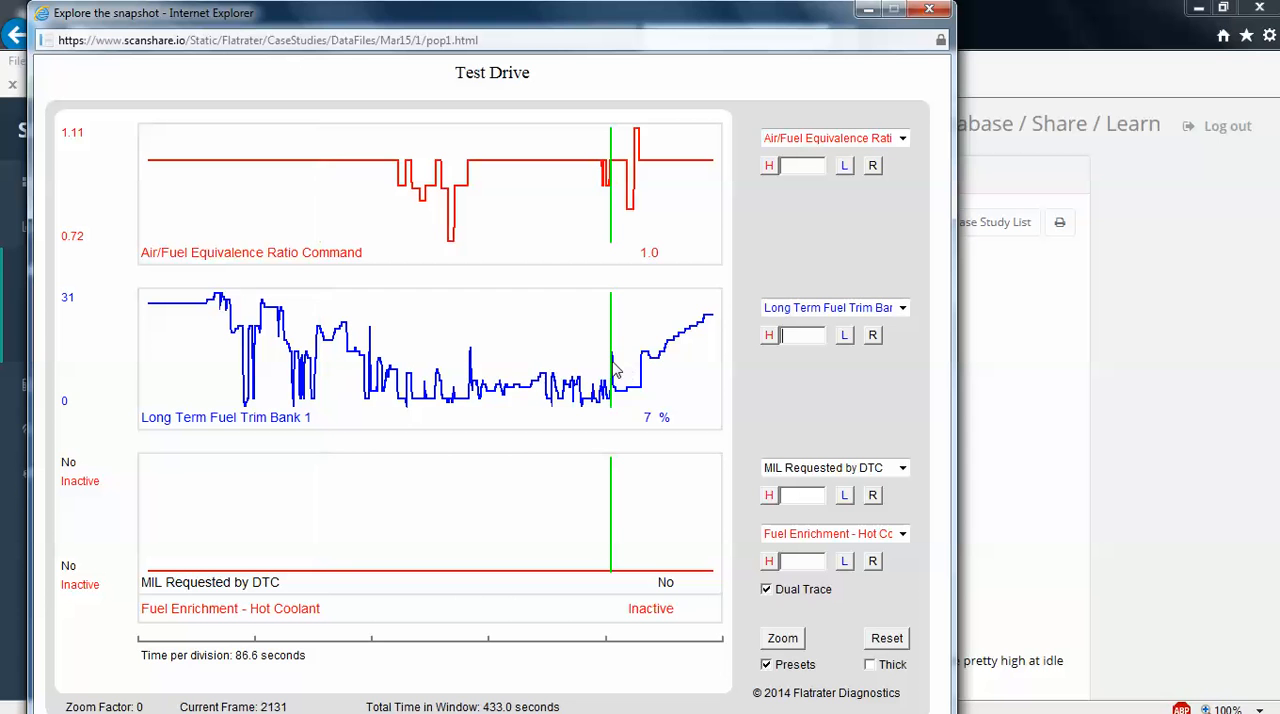
{"action": "left_click", "coordinate": [533, 345]}
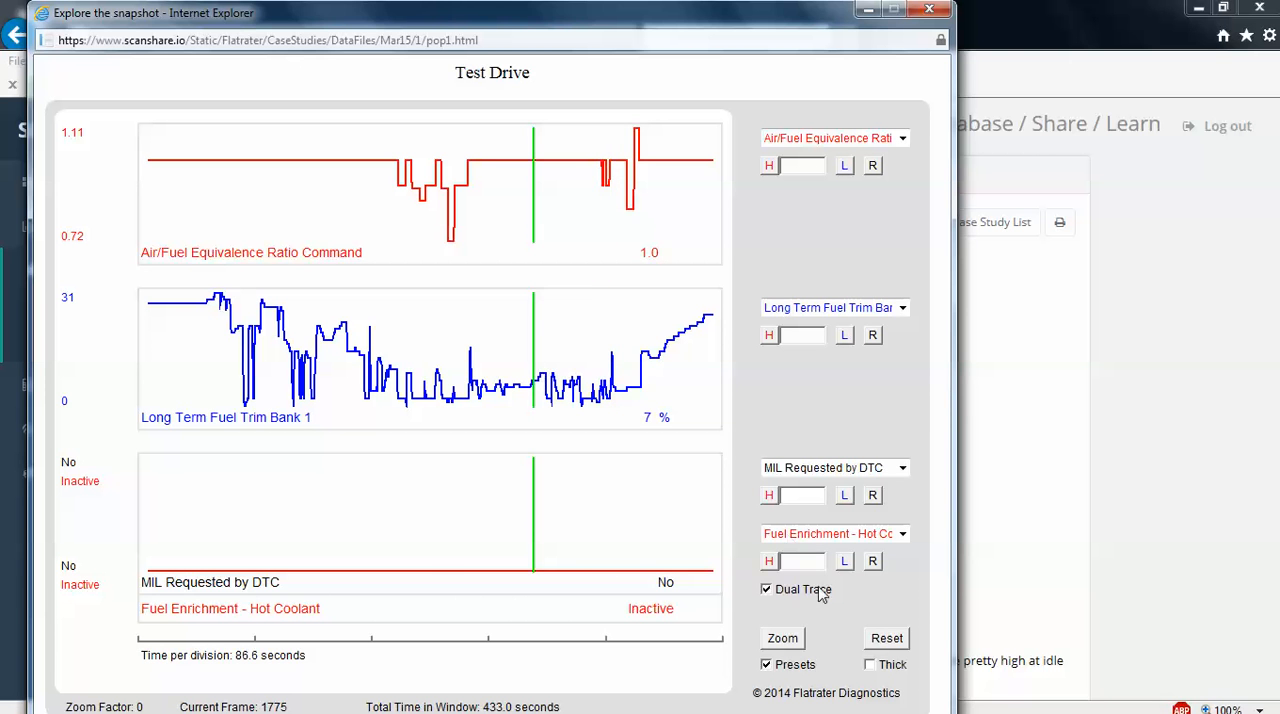
Zoom the charts to factor 2, examine the dips in the air/fuel ratio command against fuel trim, and reset the view
{"action": "left_click", "coordinate": [785, 642]}
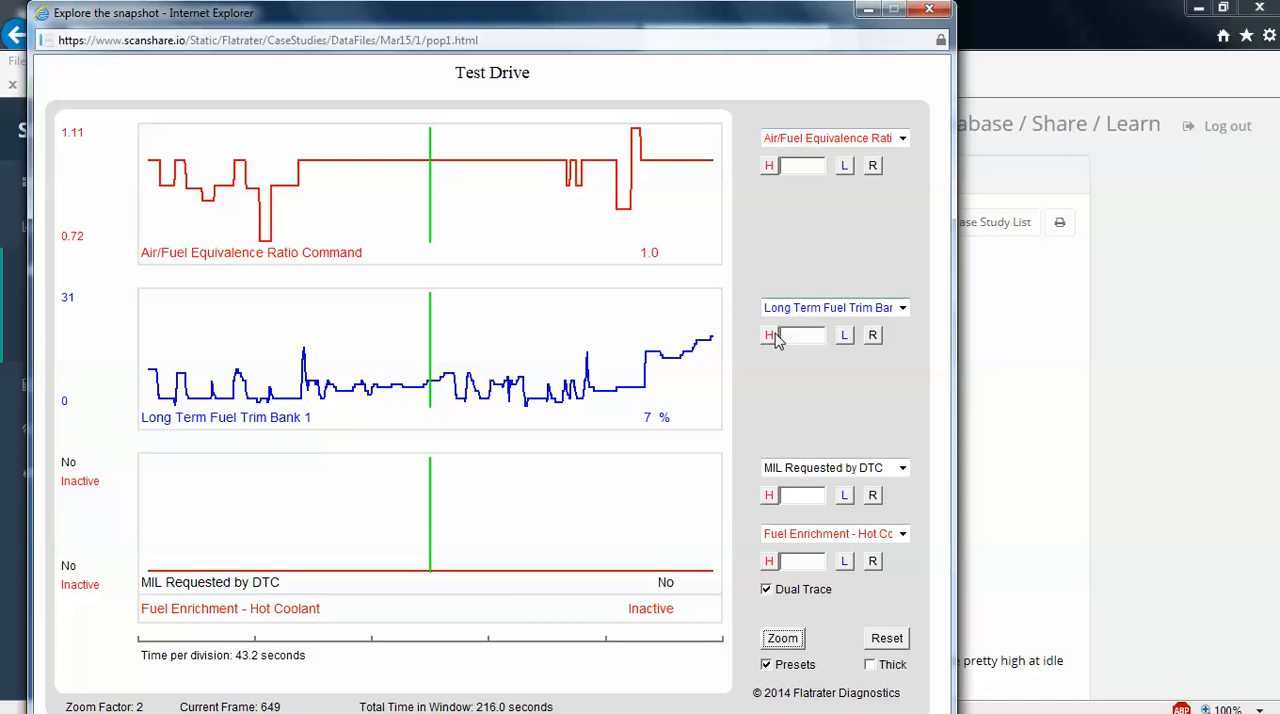
{"action": "left_click", "coordinate": [627, 358]}
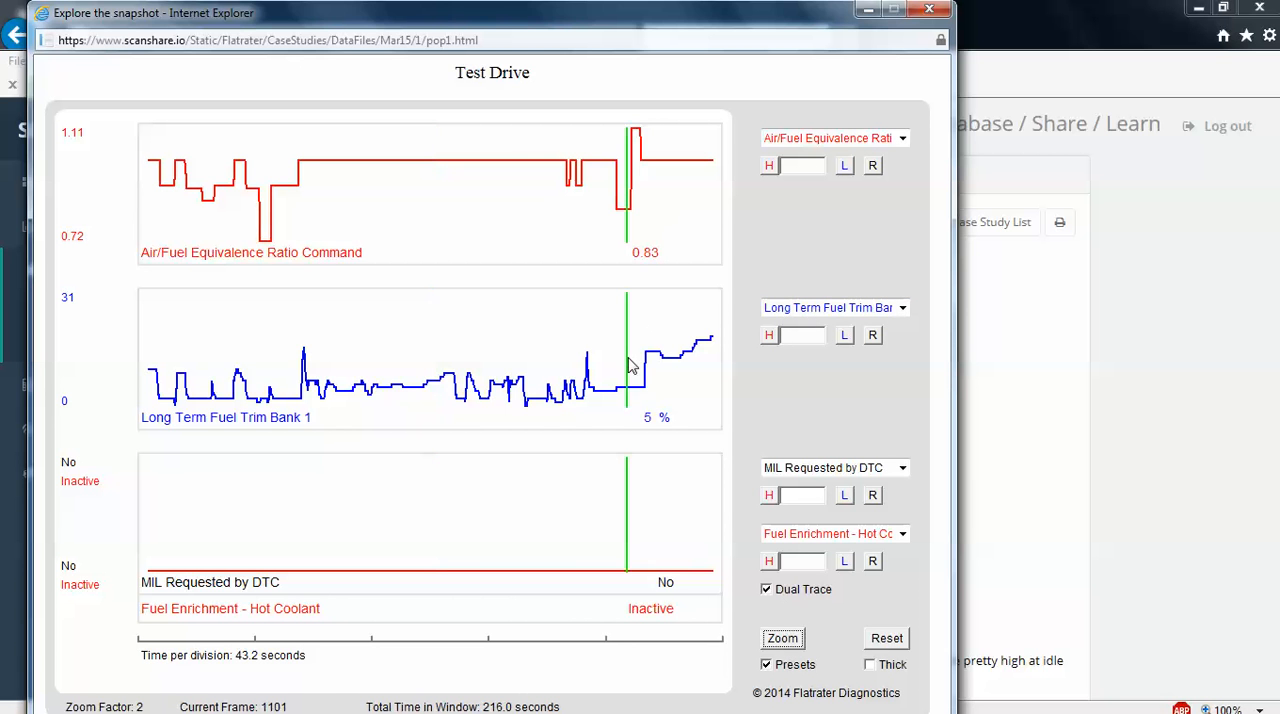
{"action": "left_click", "coordinate": [204, 342]}
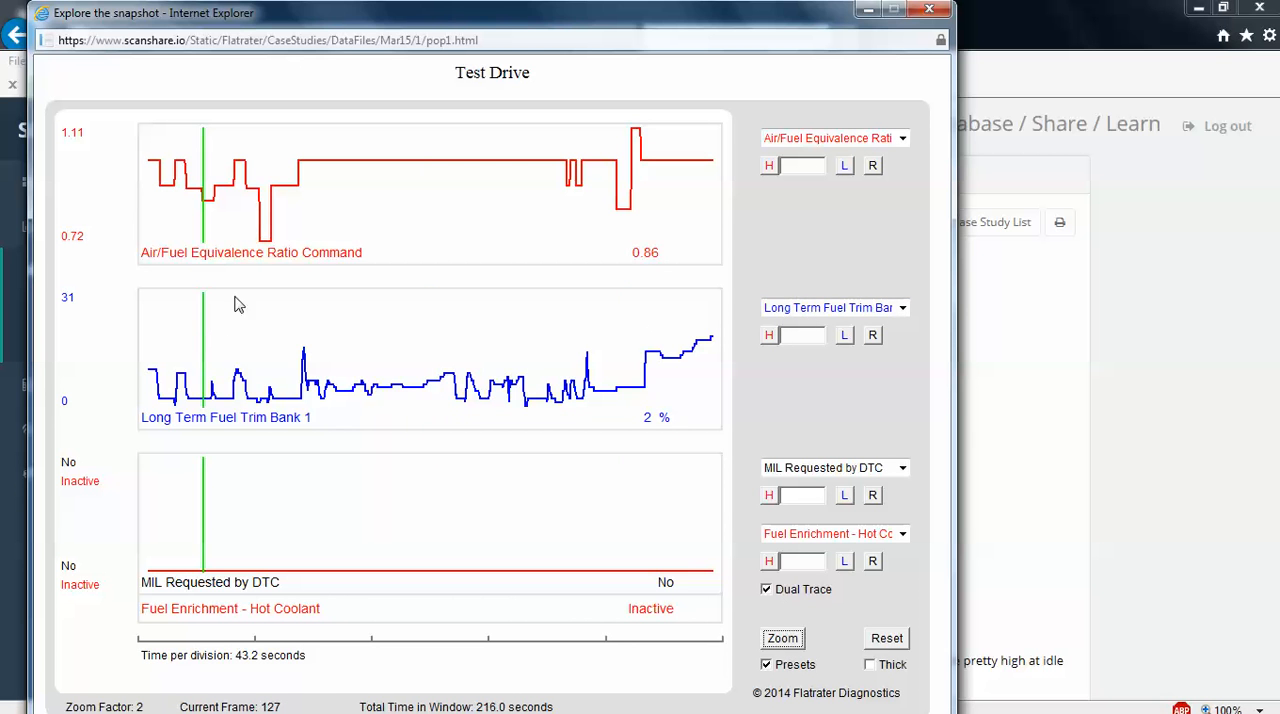
{"action": "left_click", "coordinate": [281, 193]}
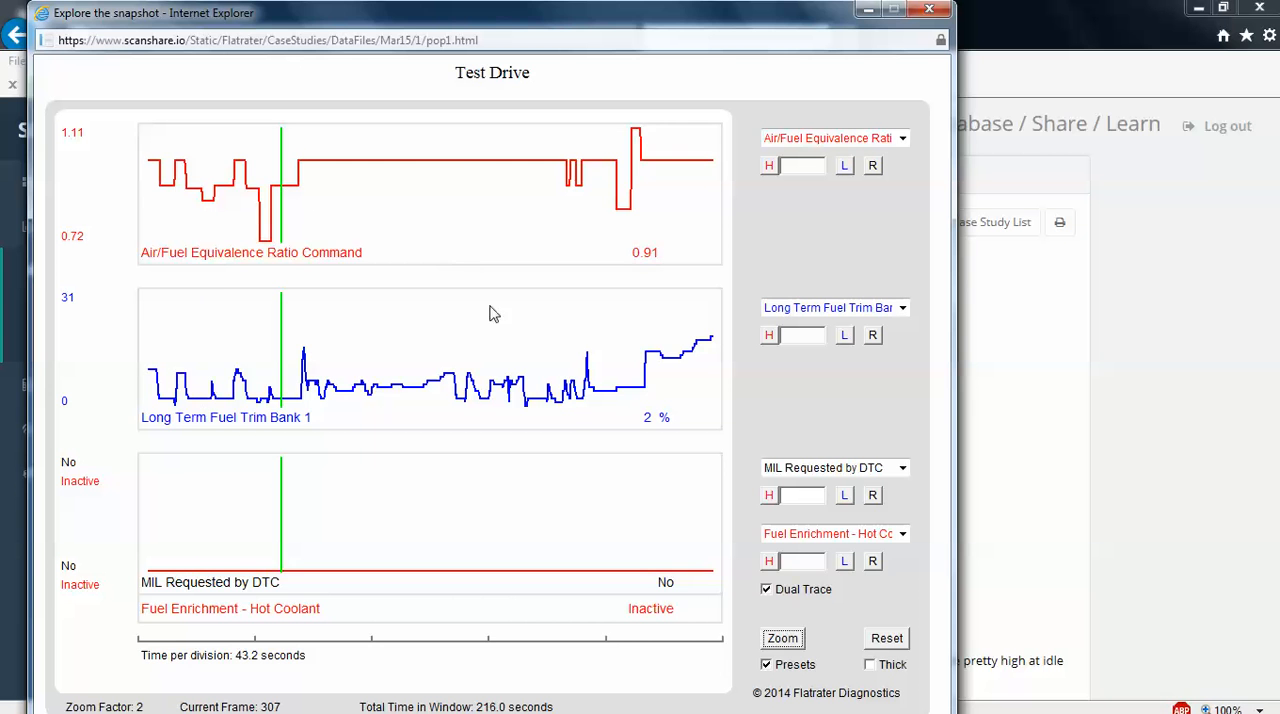
{"action": "left_click", "coordinate": [887, 640]}
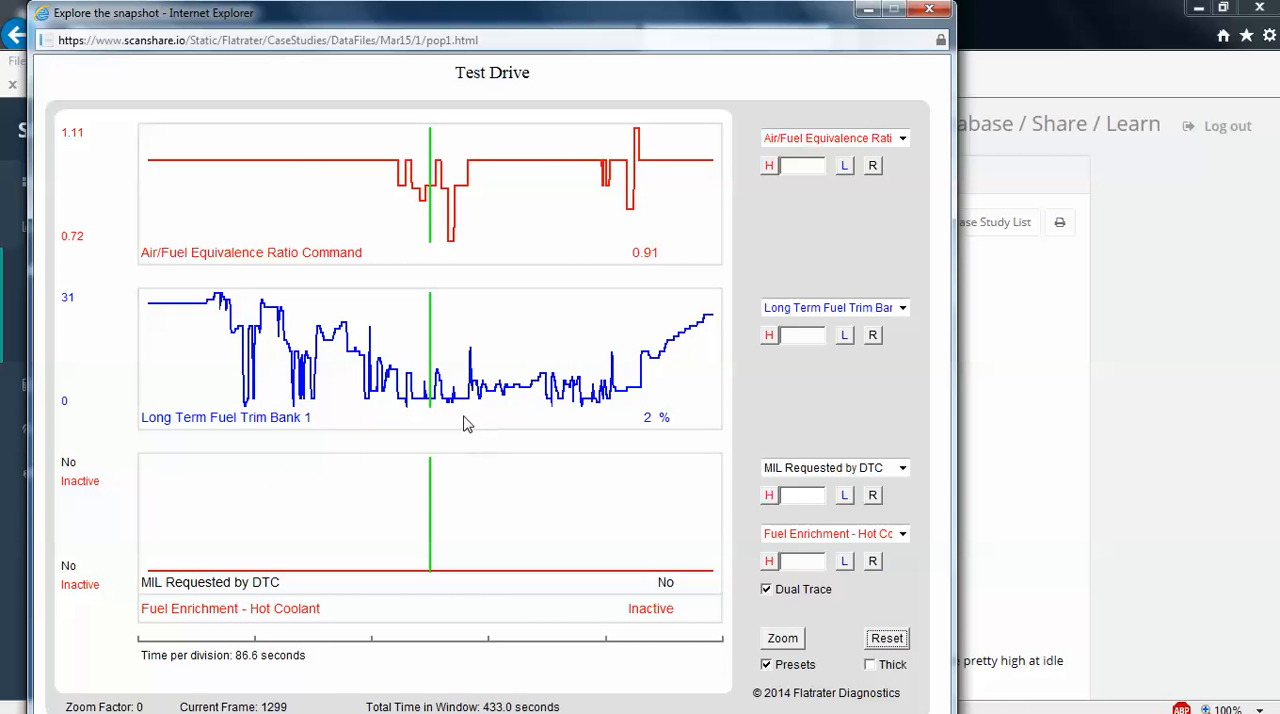